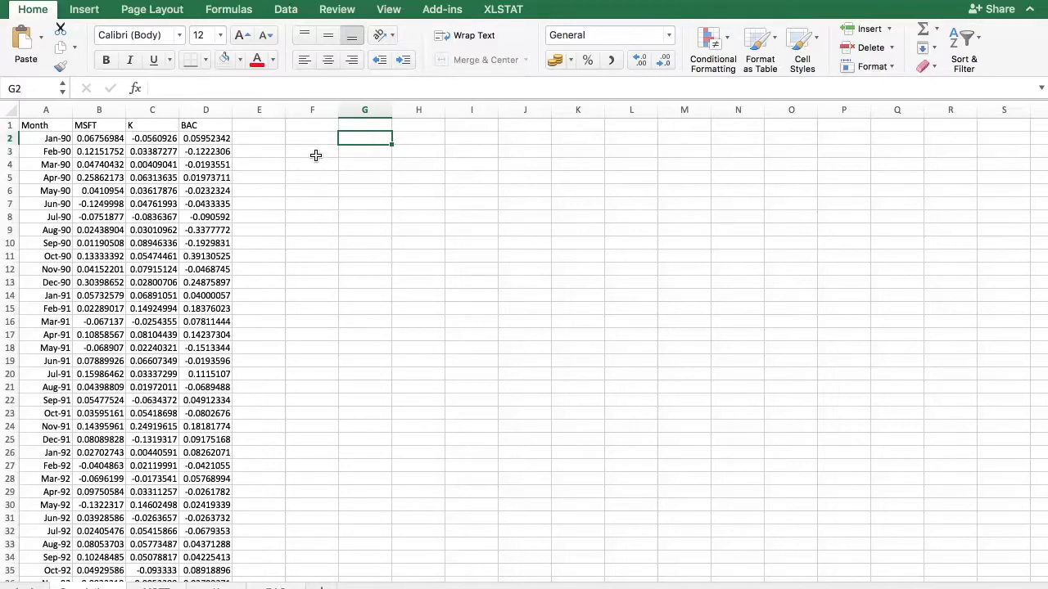
- Enter the row labels MSFT, K and BAC down cells F3:F5
click(315, 156)
text(M)
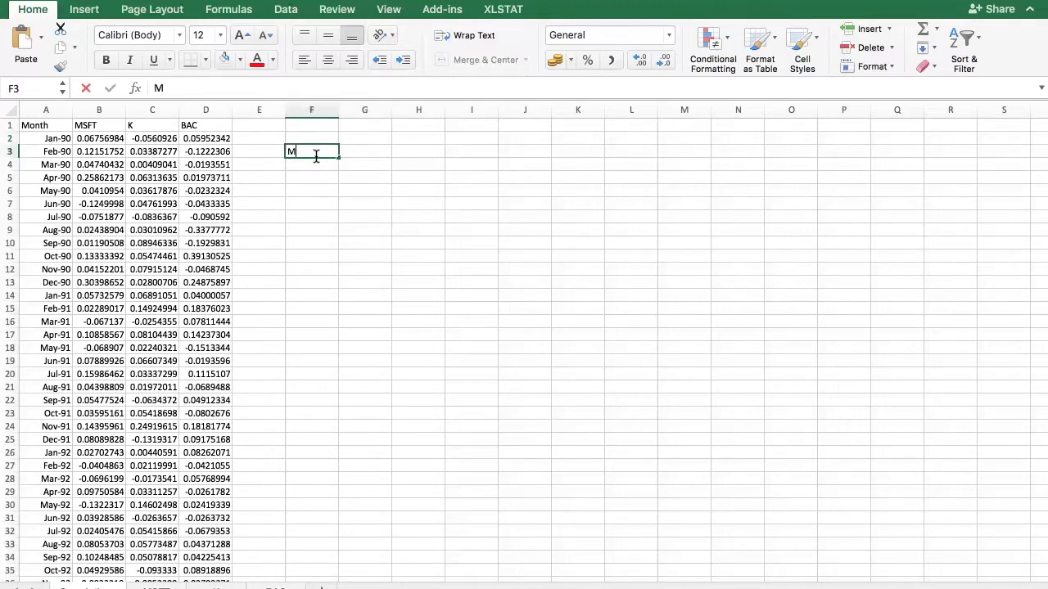
text(SFT)
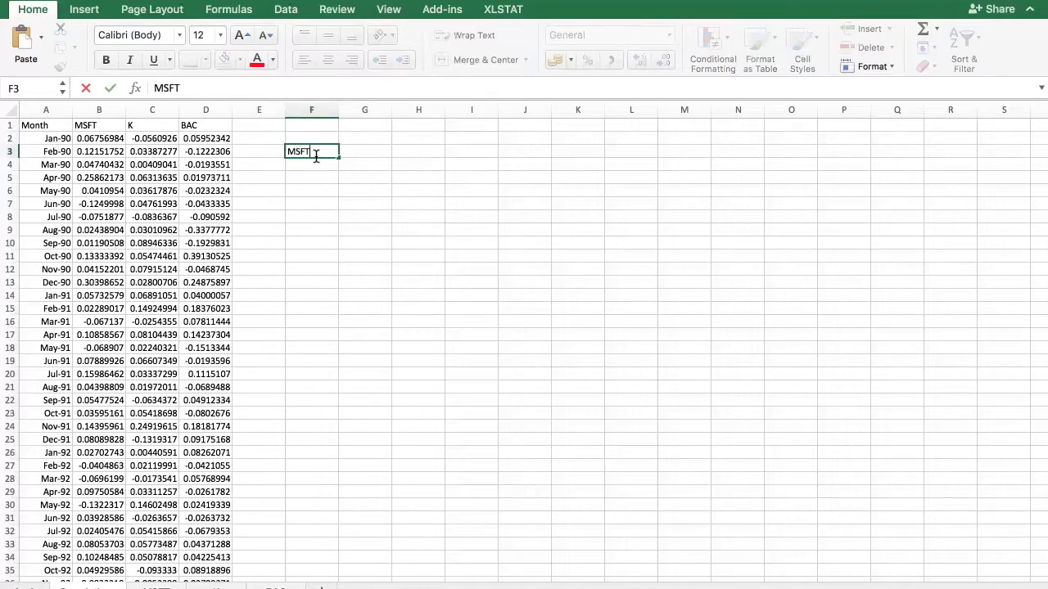
key(Return)
text(K)
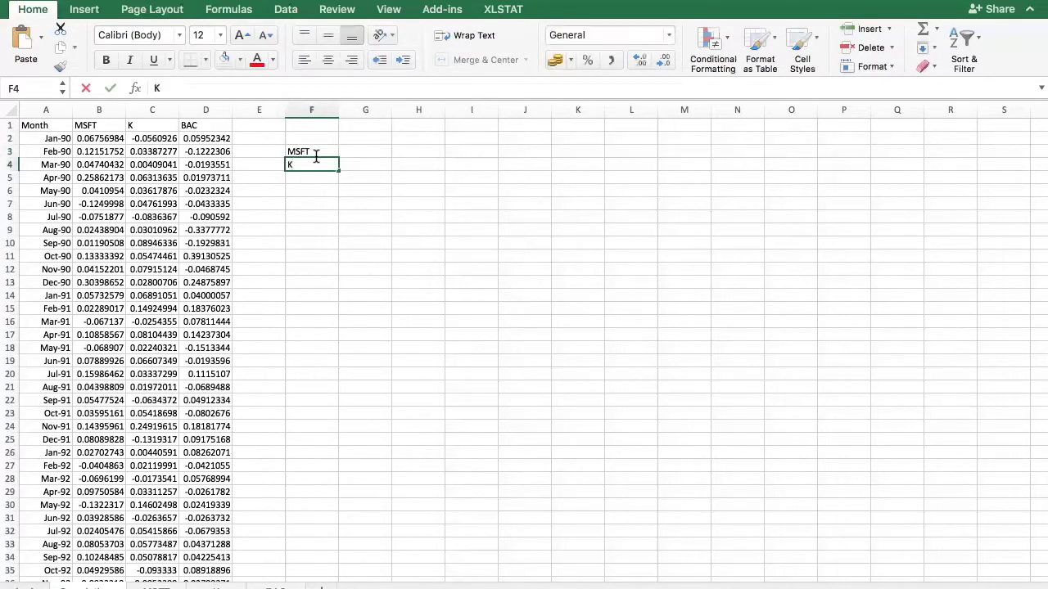
key(Return)
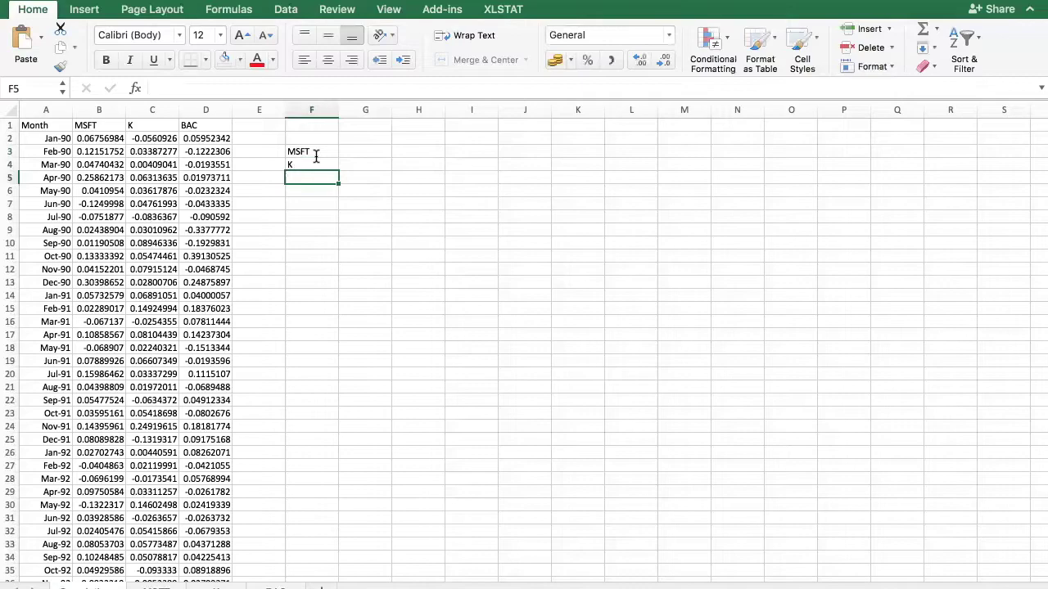
text(BAC)
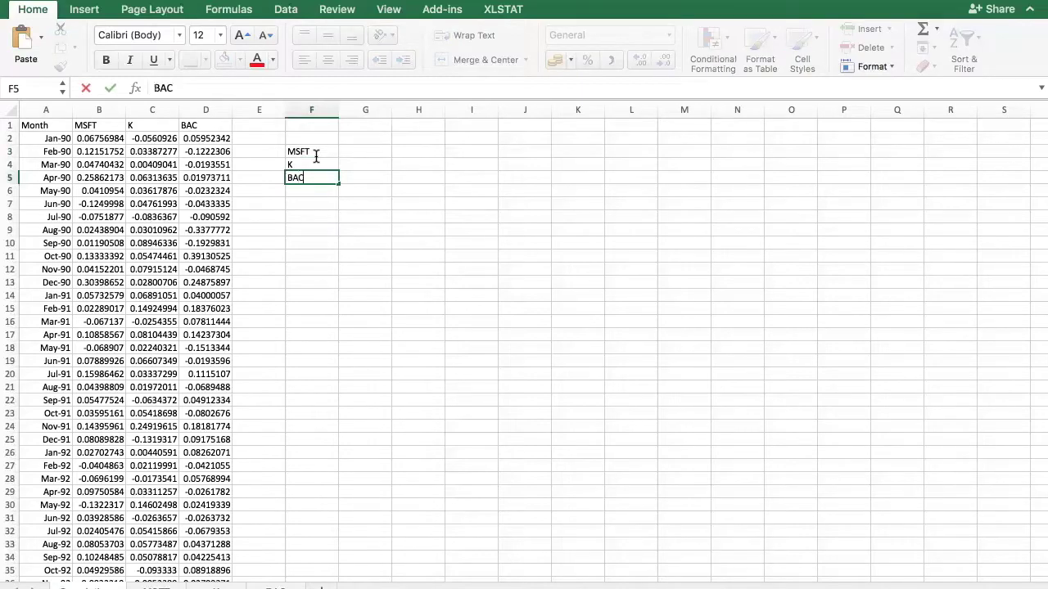
- Enter the column headers MSFT, K and BAC across cells G2:I2
click(364, 134)
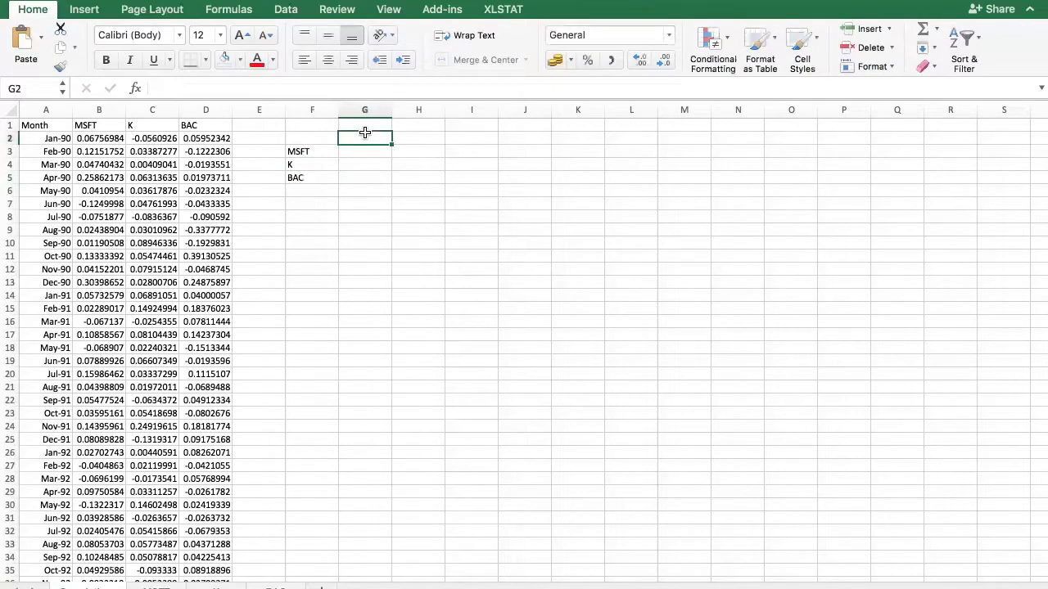
text(MSFT)
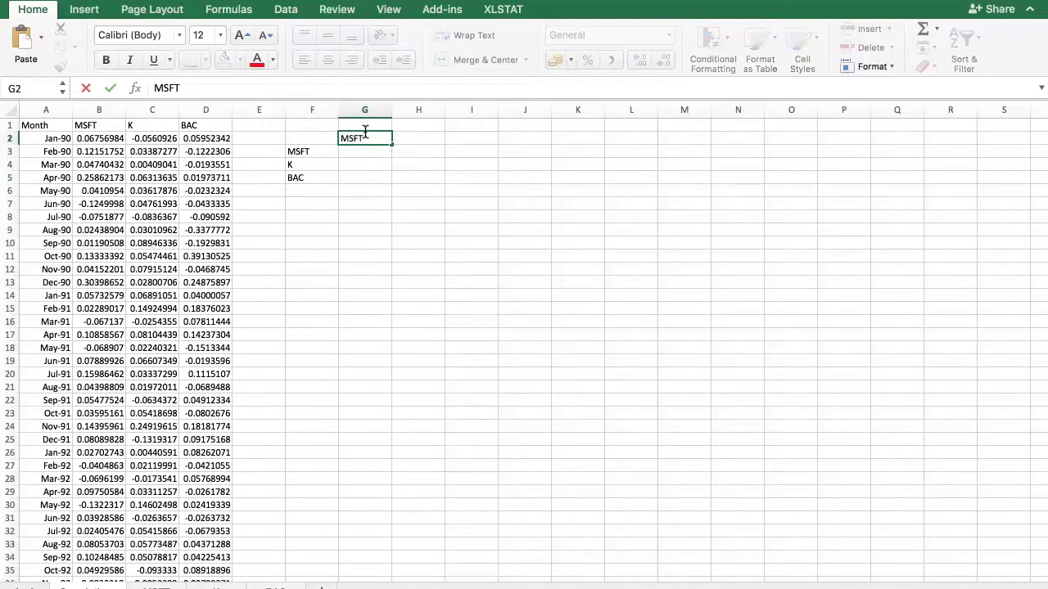
key(Tab)
text(K)
key(Tab)
text(B)
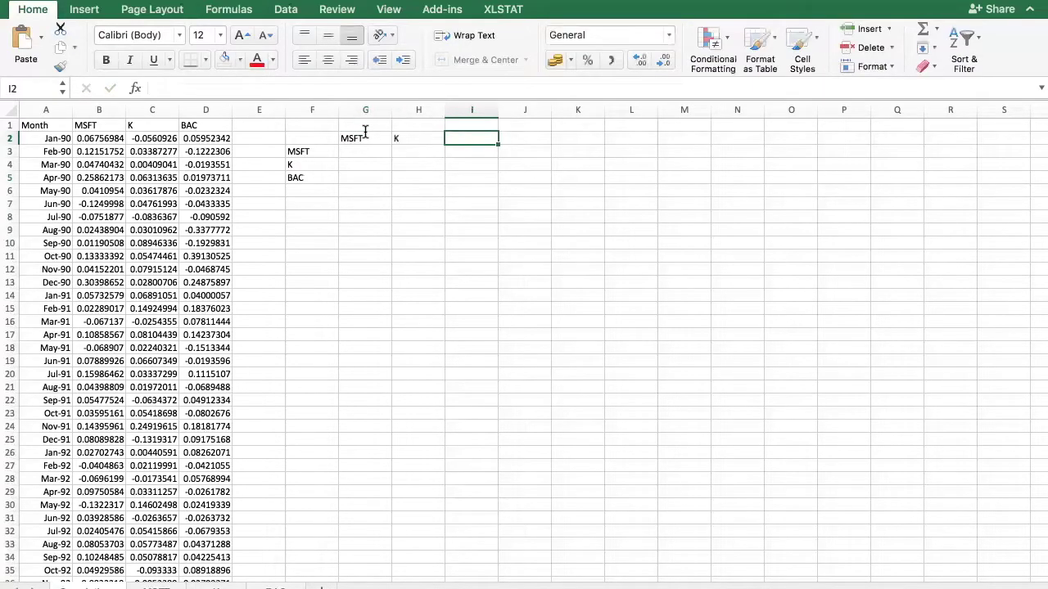
text(AC)
key(Return)
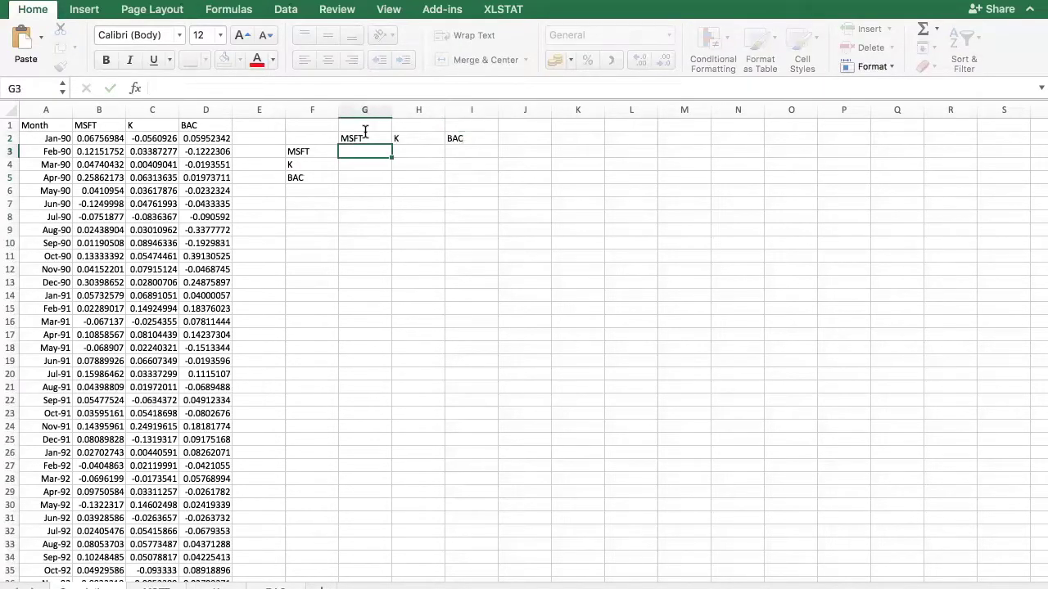
key(Tab)
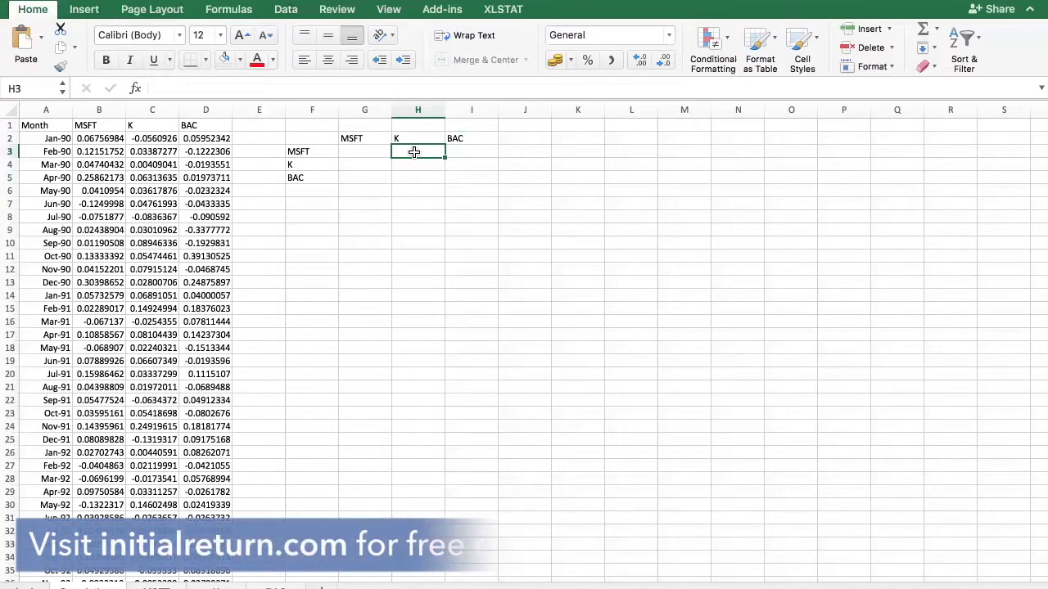
- Start a CORREL formula in H3 with B2:B361 as the first array
text(=c)
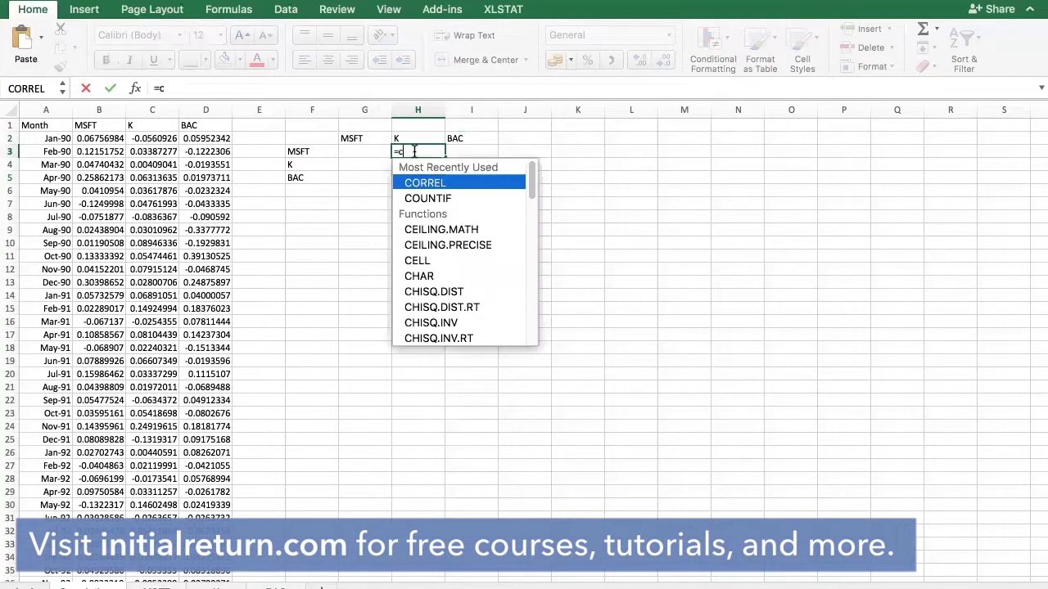
text(orrel)
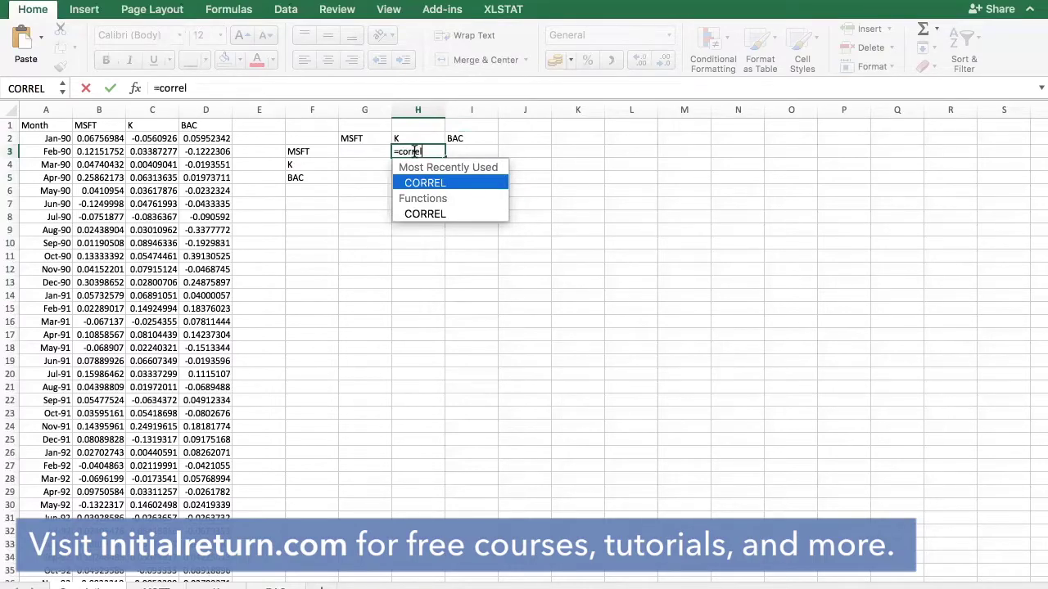
text(()
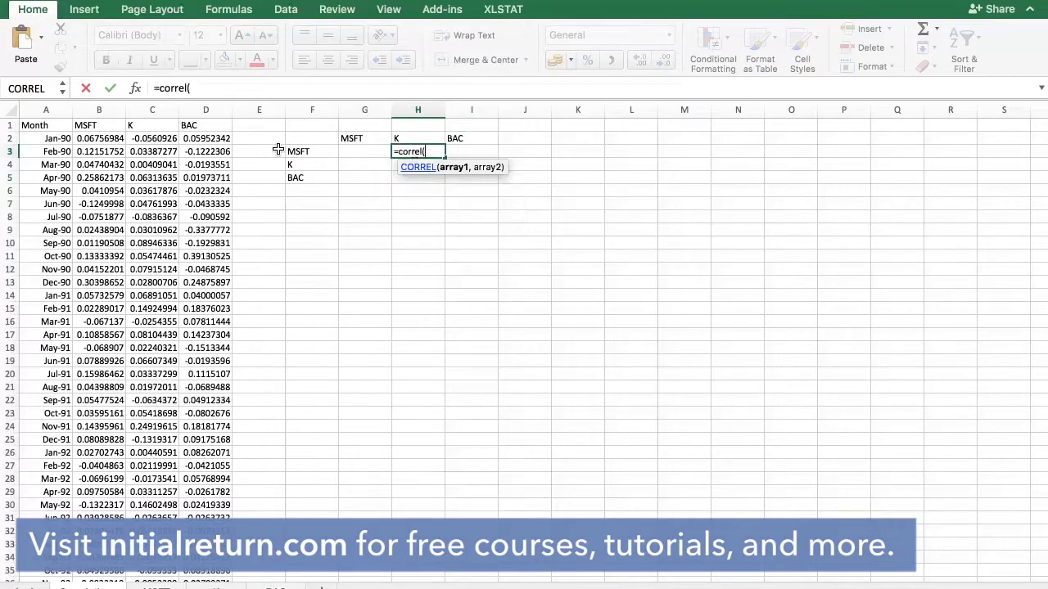
click(102, 138)
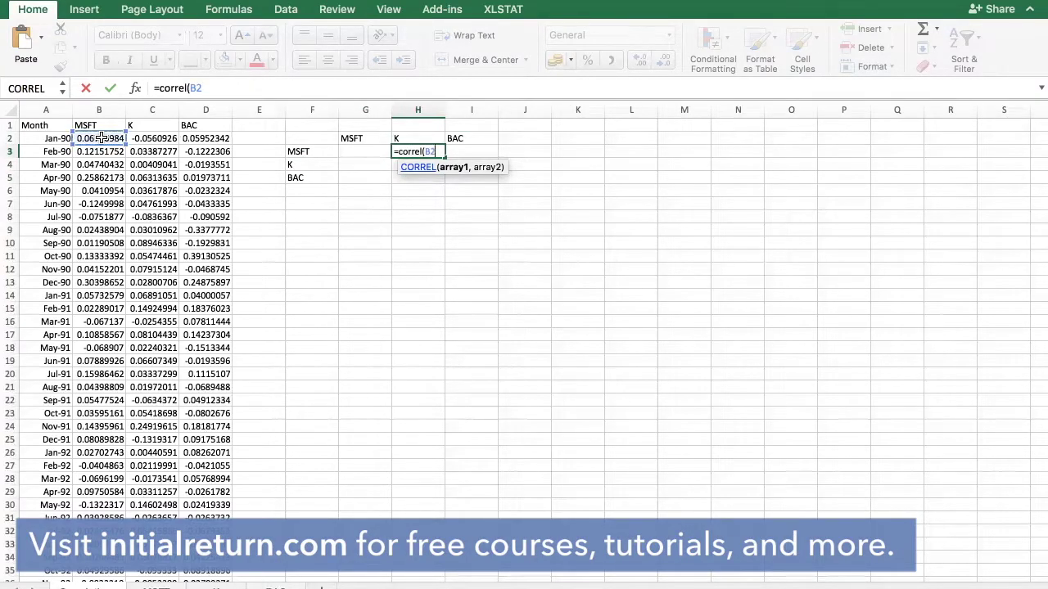
key(ctrl+shift+Down)
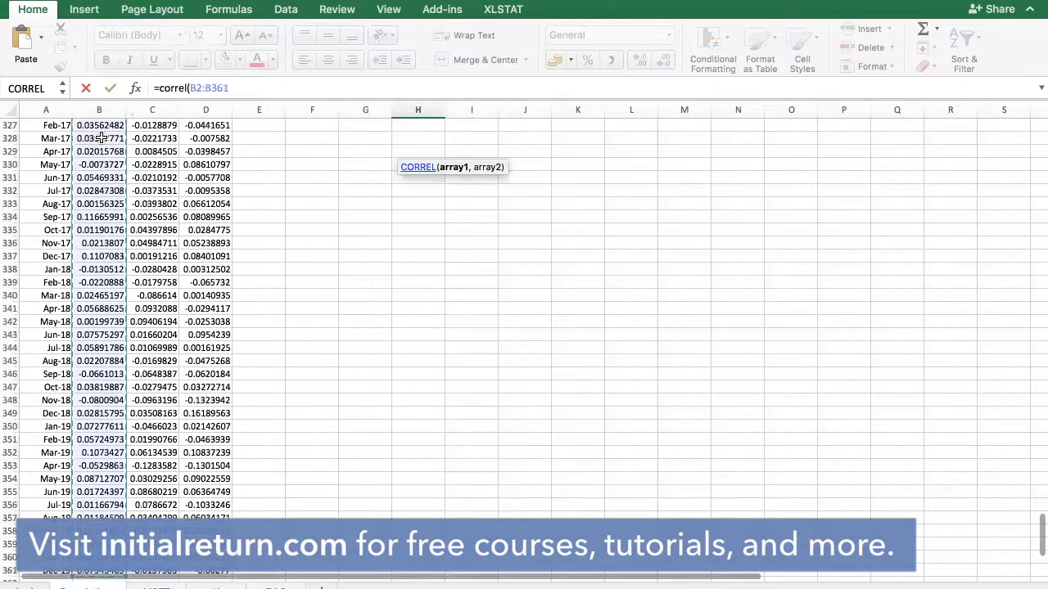
click(234, 90)
text(,)
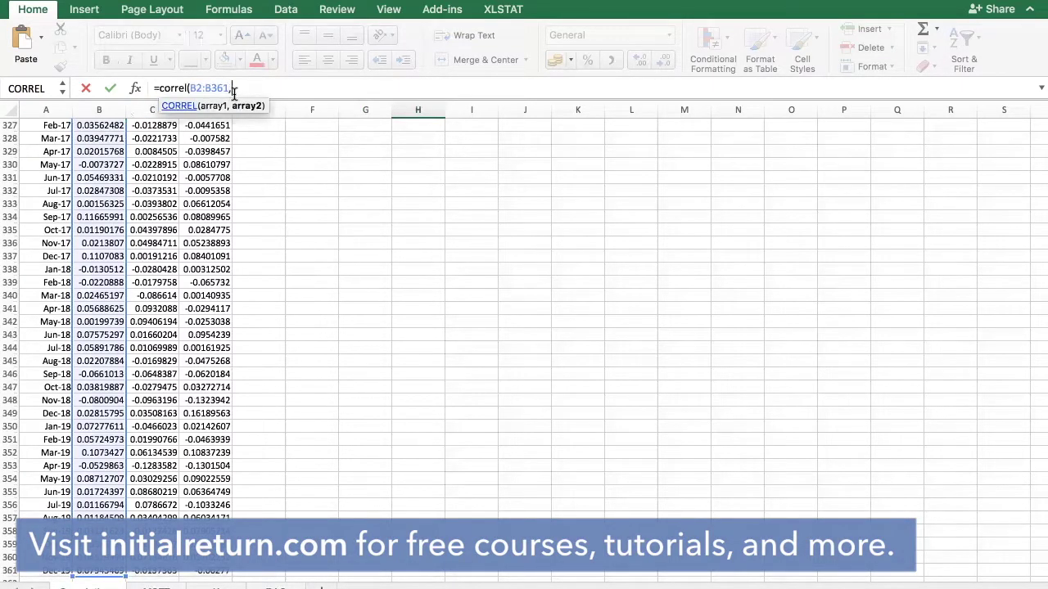
- Add C2:C361 as the second array and enter the formula, giving 0.10464344
scroll(437, 184, down, 3)
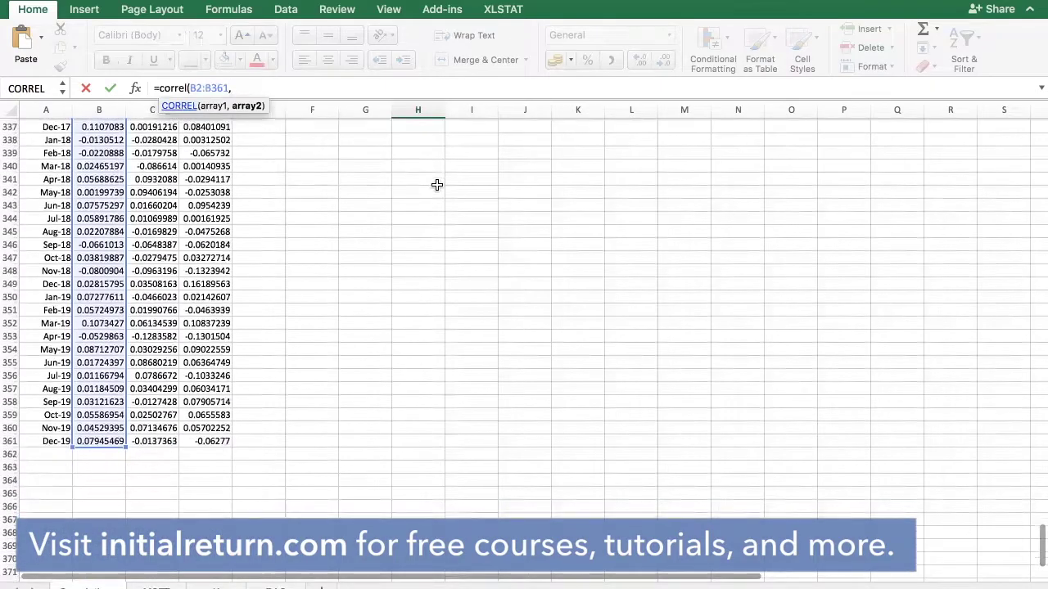
scroll(438, 185, up, 5)
scroll(437, 184, up, 20)
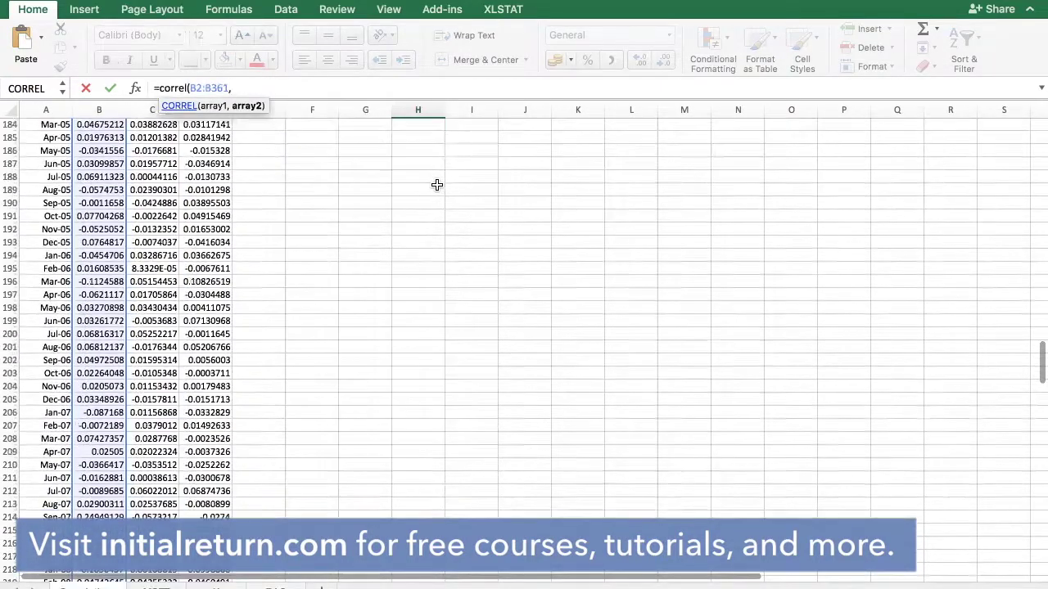
scroll(437, 185, up, 20)
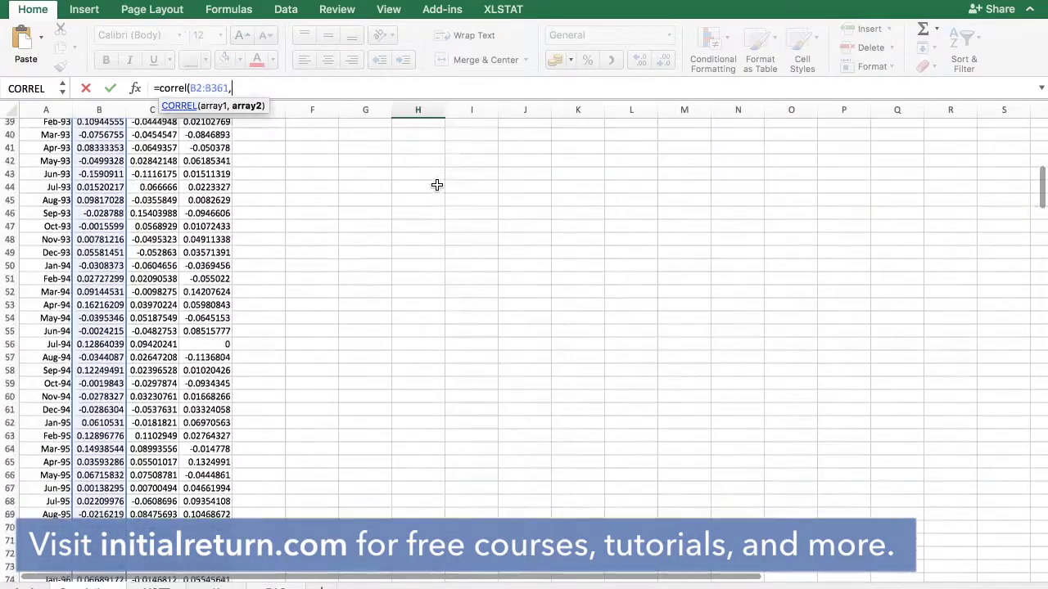
scroll(437, 184, up, 3)
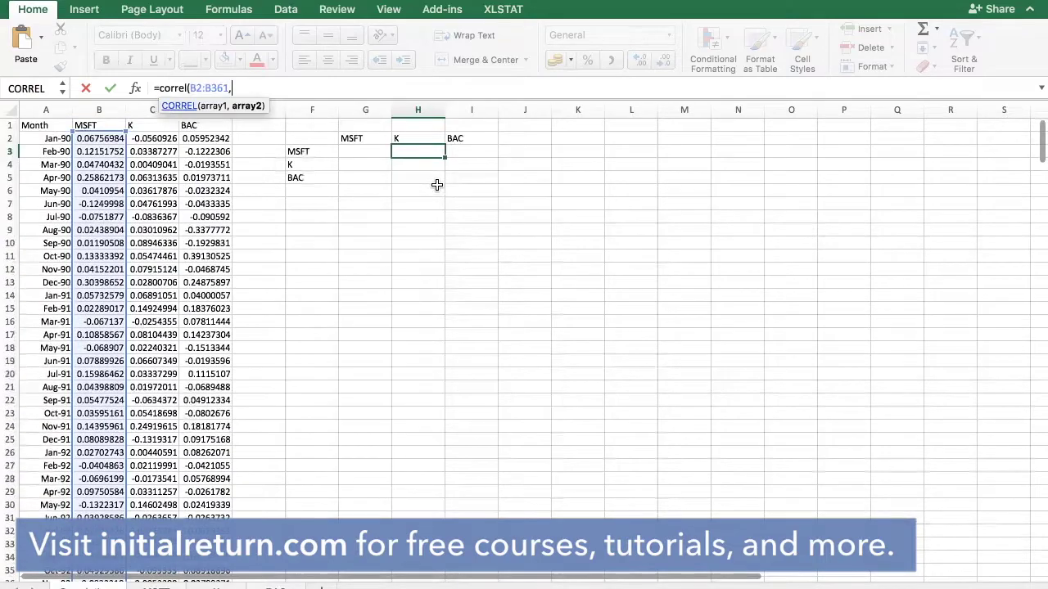
click(159, 138)
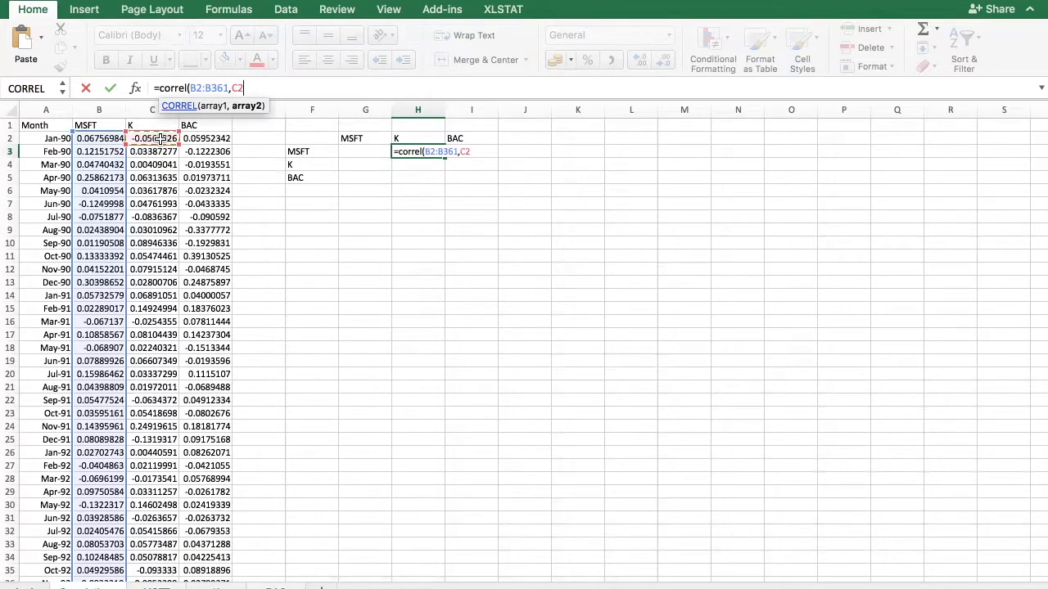
key(ctrl+shift+Down)
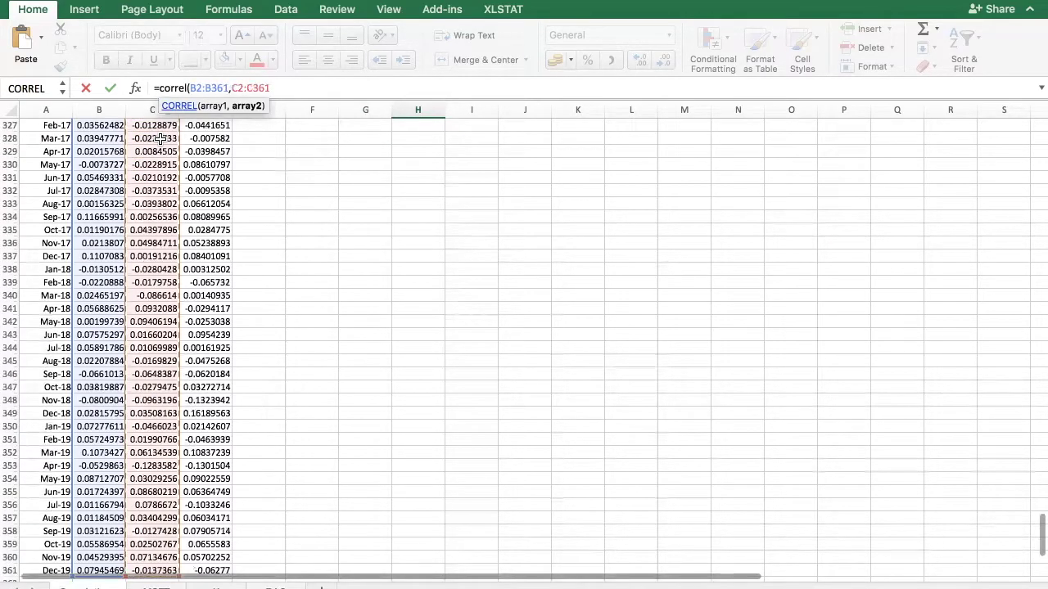
text())
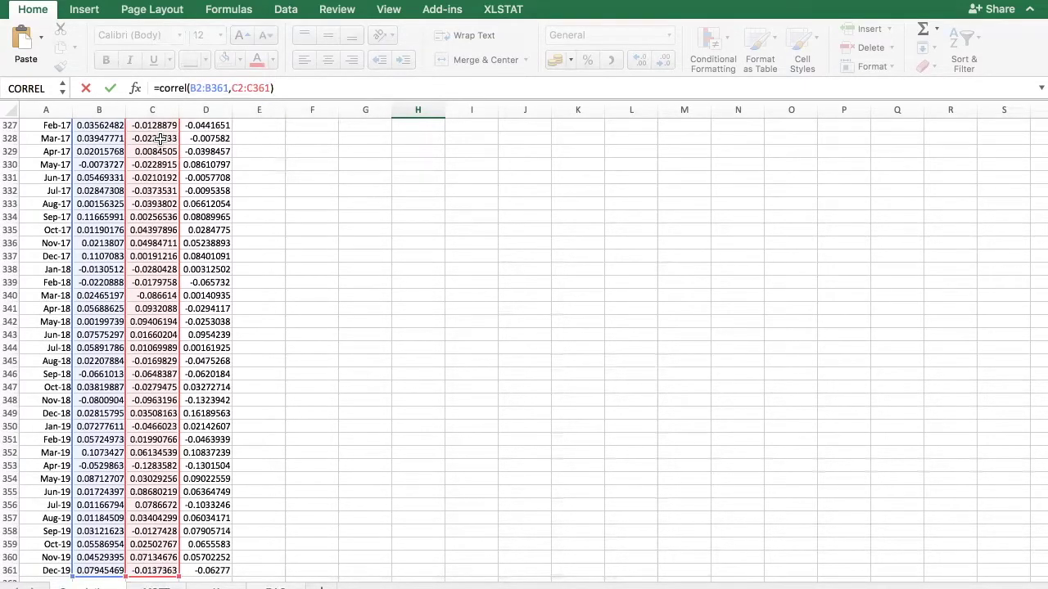
key(Return)
scroll(292, 269, up, 3)
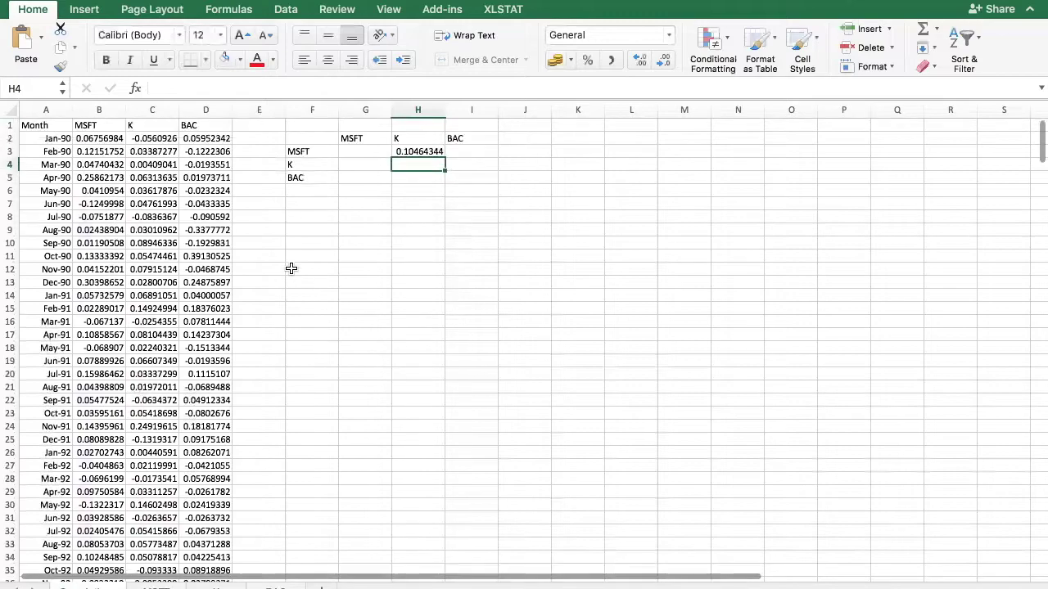
click(427, 151)
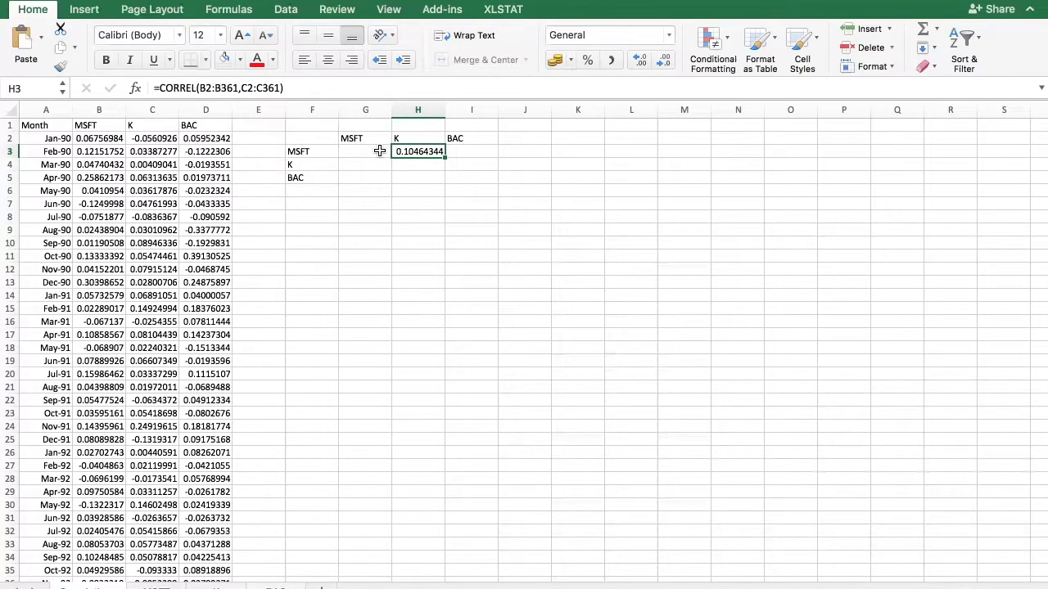
- Format G3:I5 as Number with two decimal places, so H3 reads 0.10
drag(378, 151, 480, 169)
right_click(449, 171)
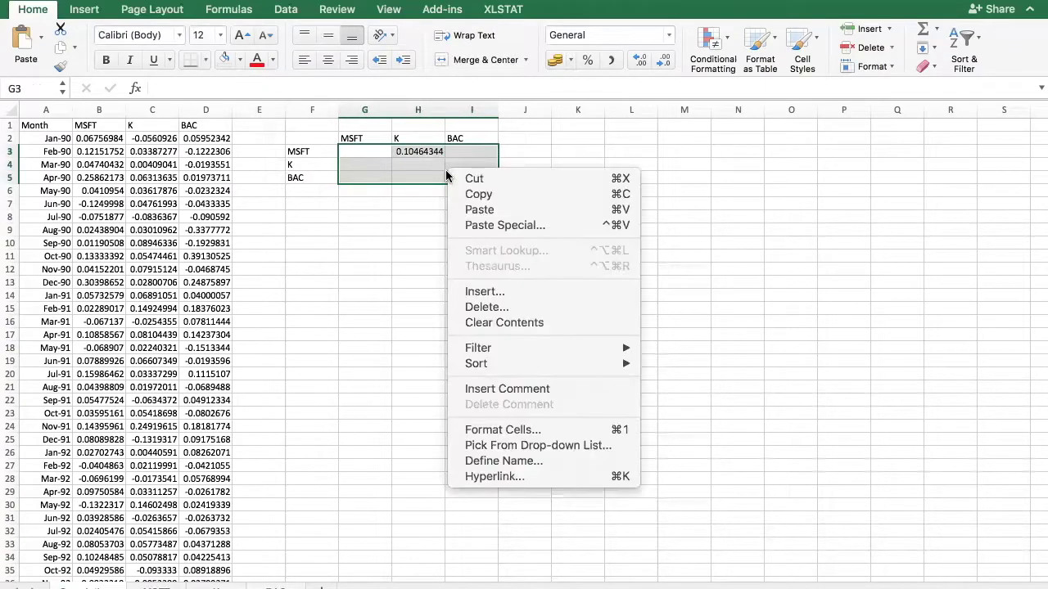
click(487, 442)
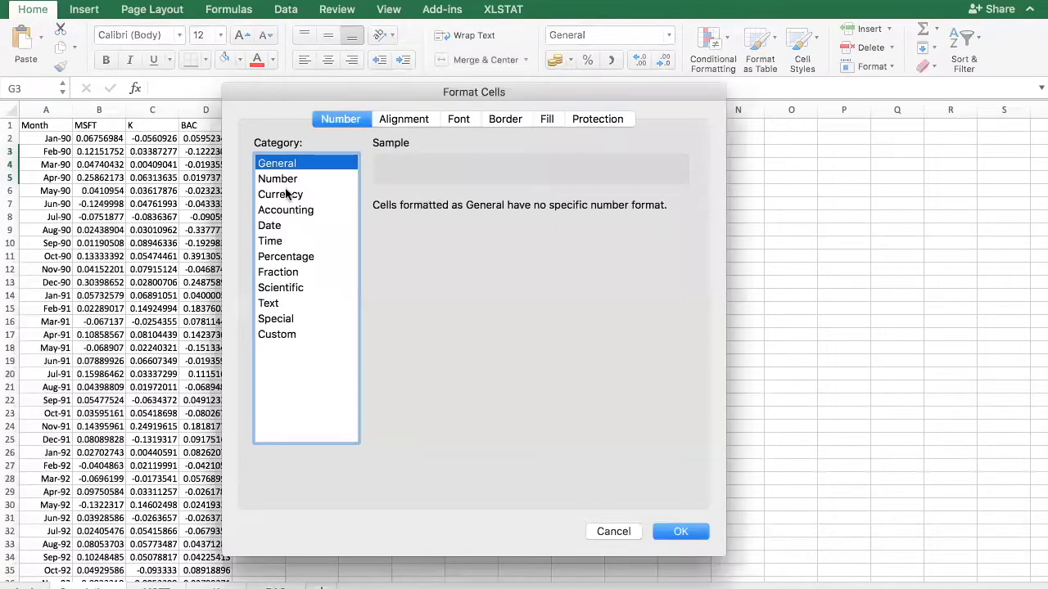
click(288, 178)
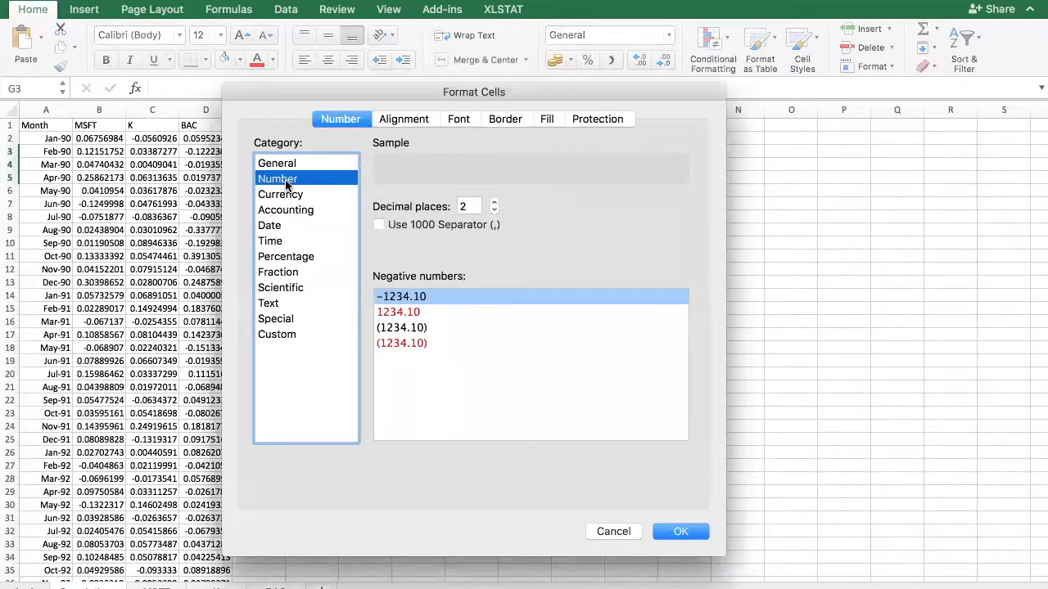
click(681, 532)
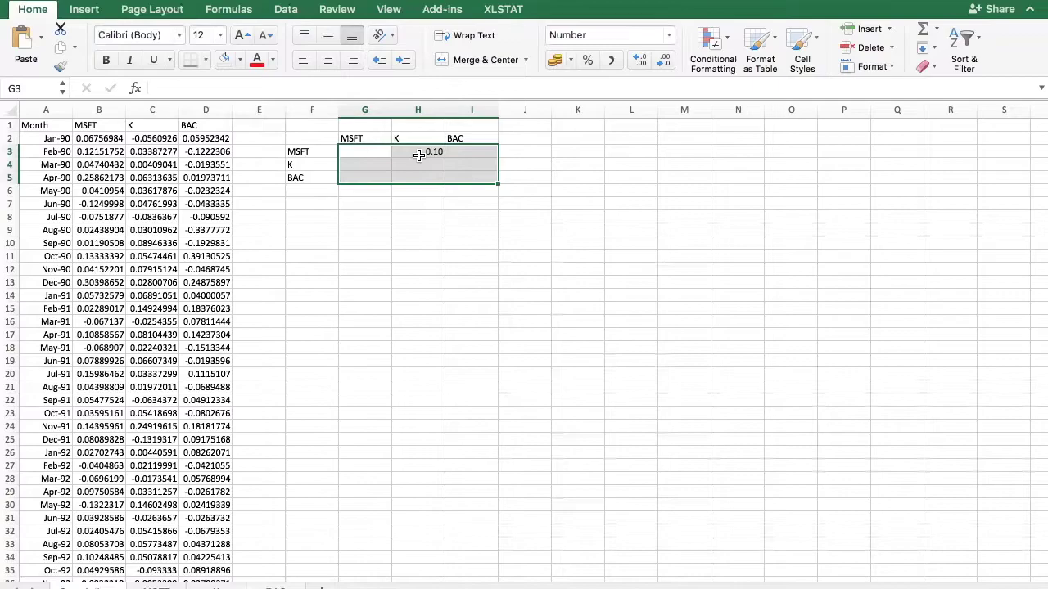
click(413, 154)
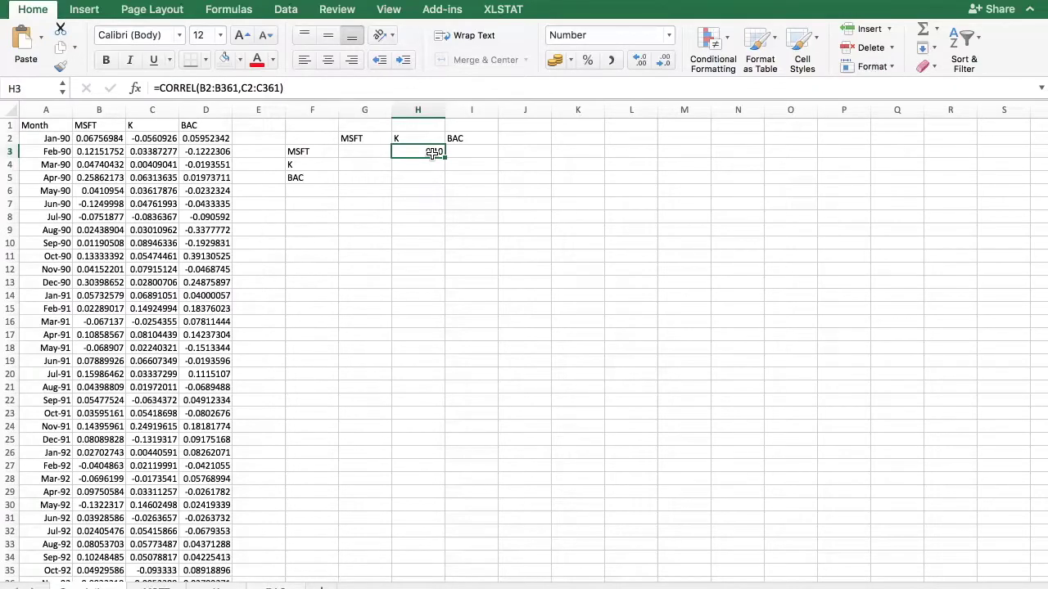
- Copy H3's formula into I3 and change it to =CORREL(B2:B361,D2:D361), showing 0.30
key(cmd+c)
click(468, 149)
key(cmd+v)
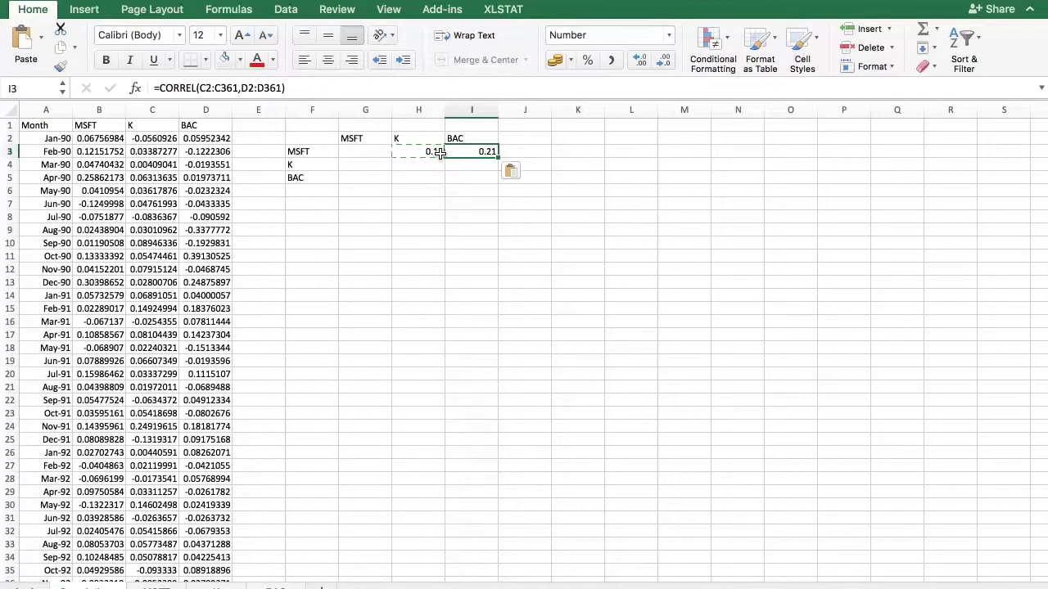
click(434, 153)
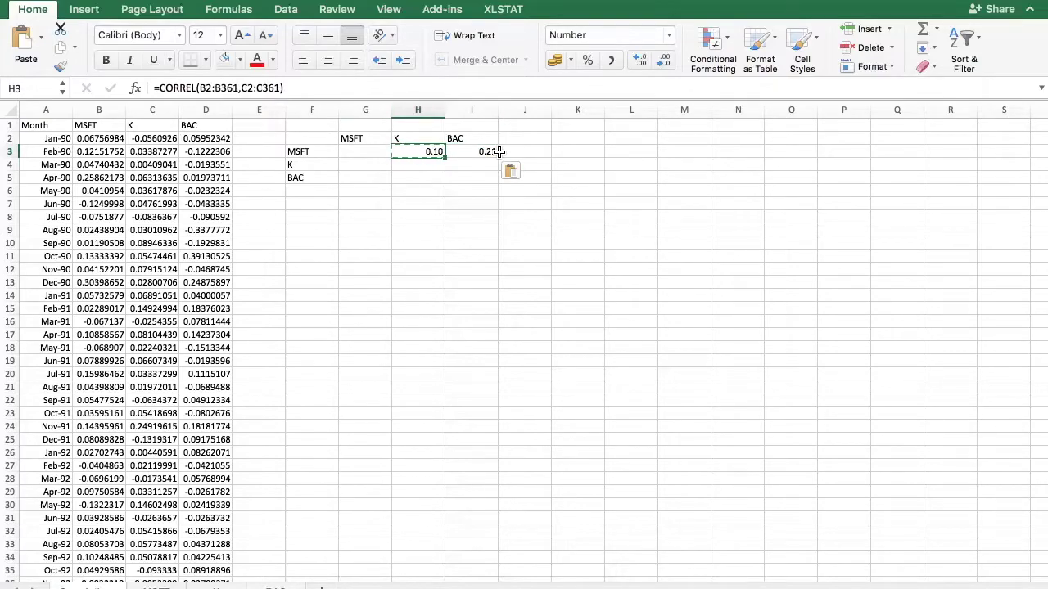
click(474, 149)
click(297, 87)
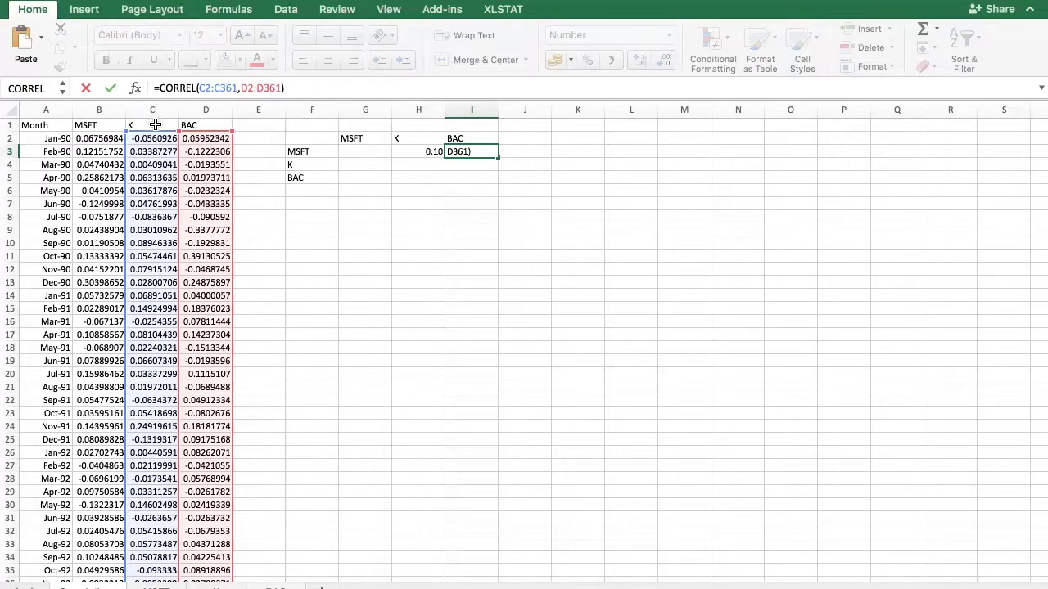
drag(151, 129, 113, 141)
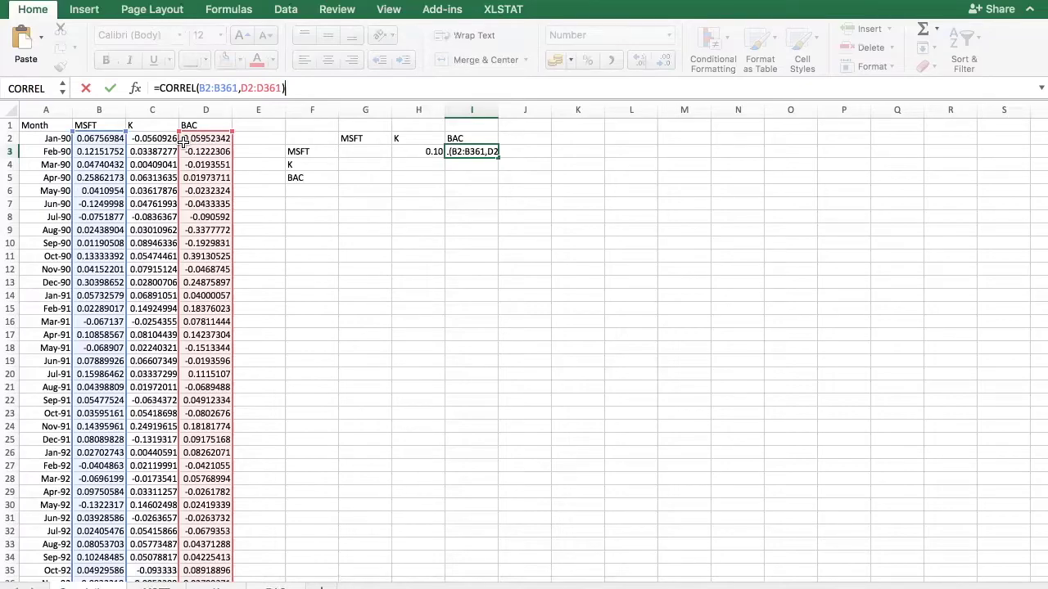
key(Return)
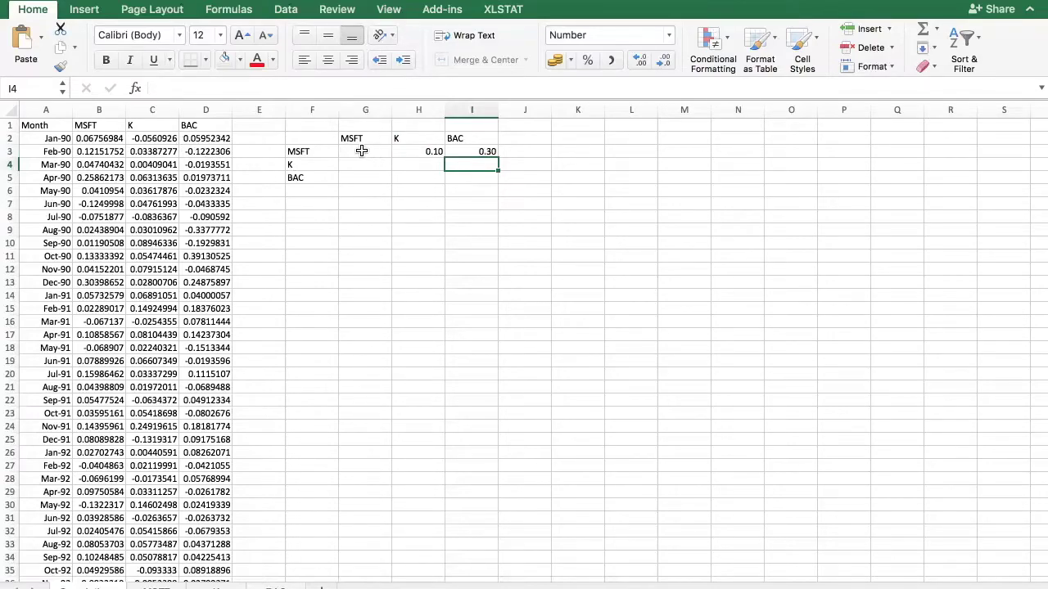
click(406, 150)
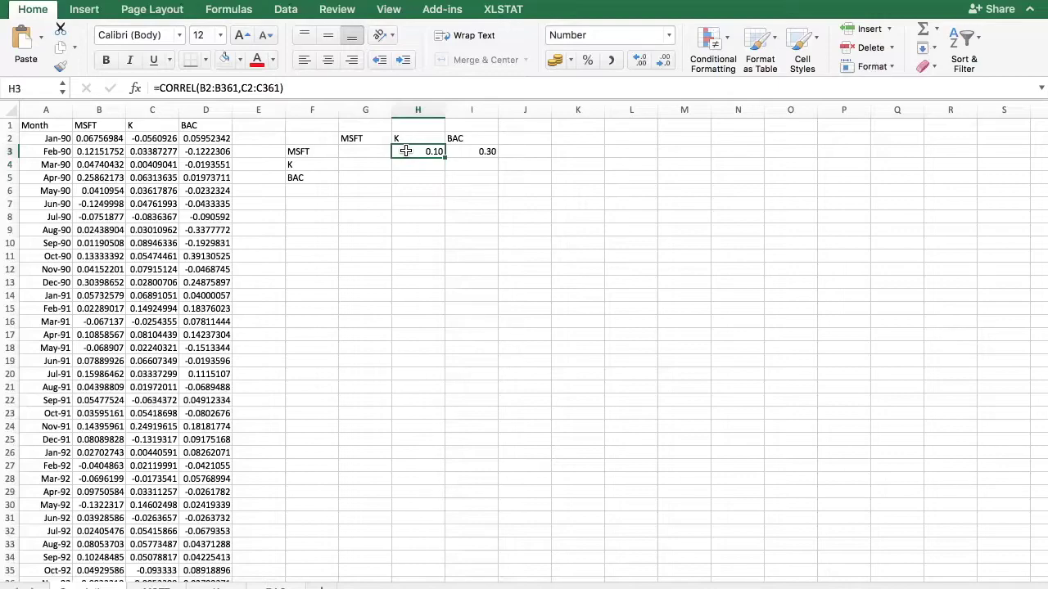
- Paste H3's formula into G3 and edit it to =CORREL(B2:B361,B2:B361), showing 1.00
key(super+c)
click(365, 153)
key(super+v)
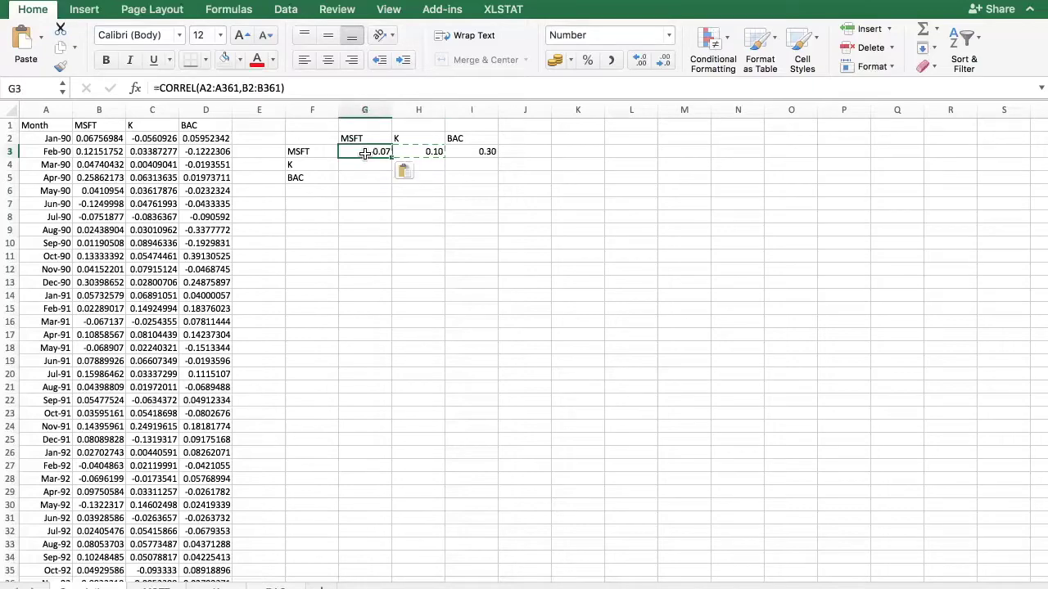
click(311, 89)
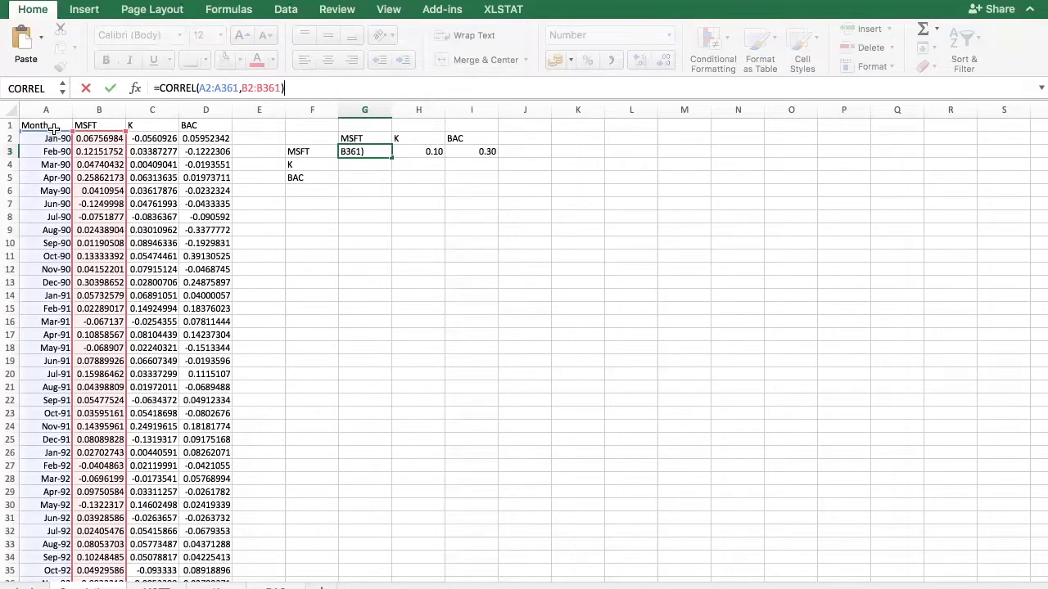
drag(56, 127, 90, 141)
key(Return)
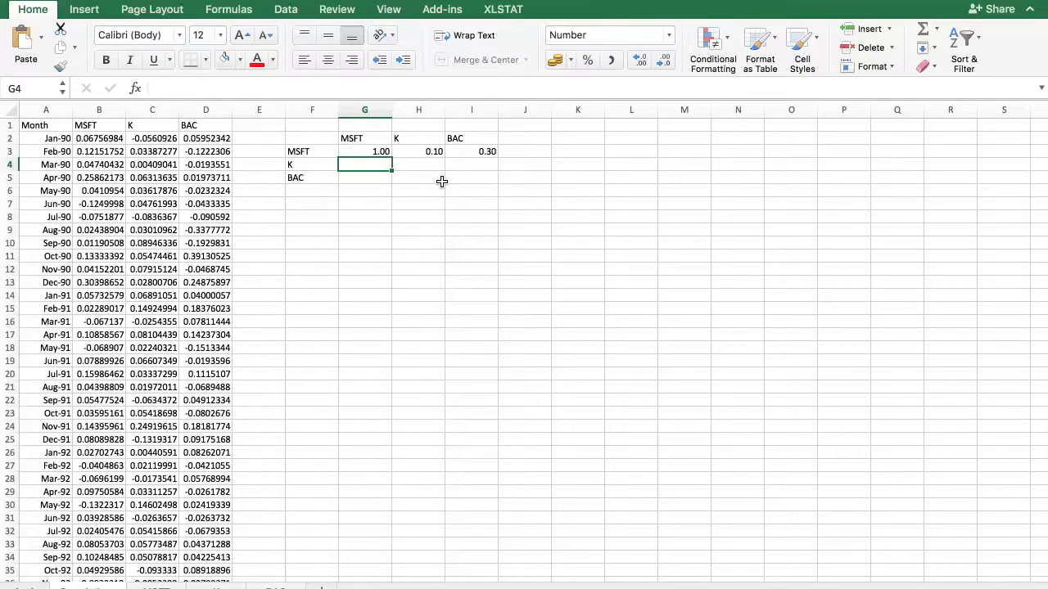
click(464, 150)
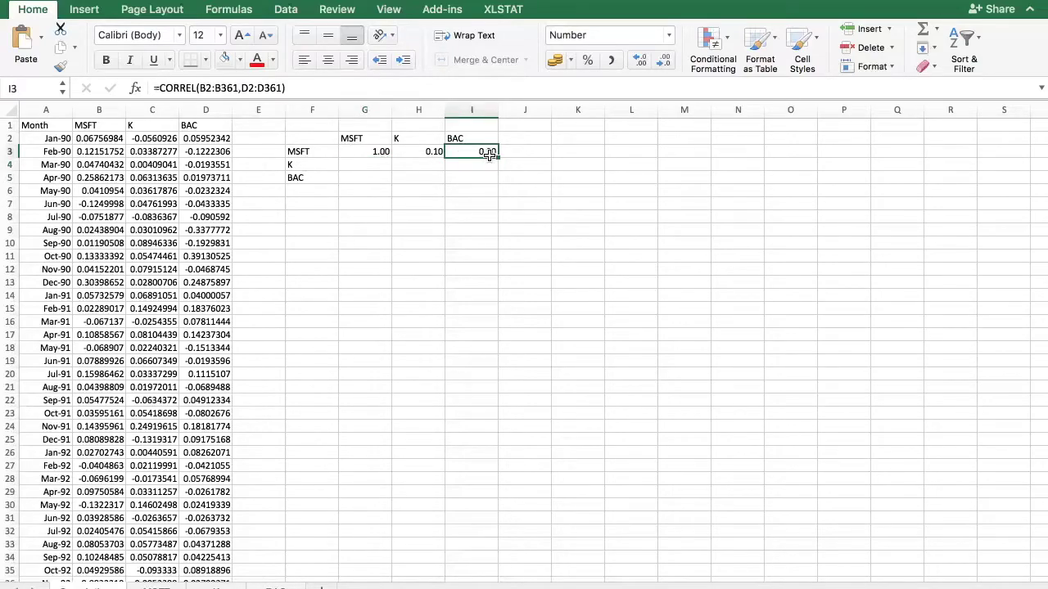
- Fill I3 down into I4 and edit it to =CORREL(C2:C361,D2:D361), showing 0.21
drag(496, 161, 494, 170)
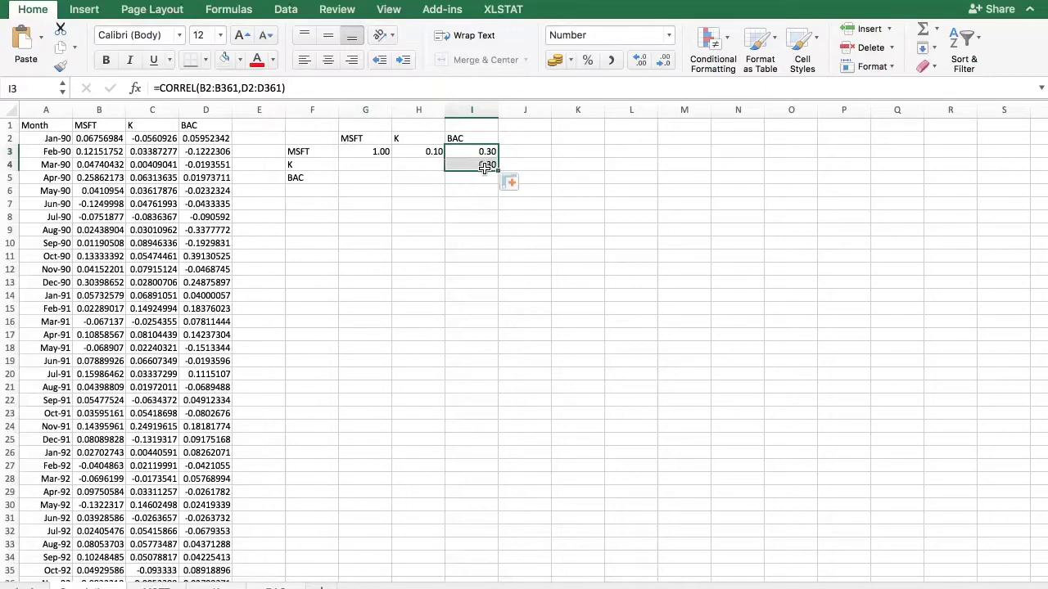
click(299, 88)
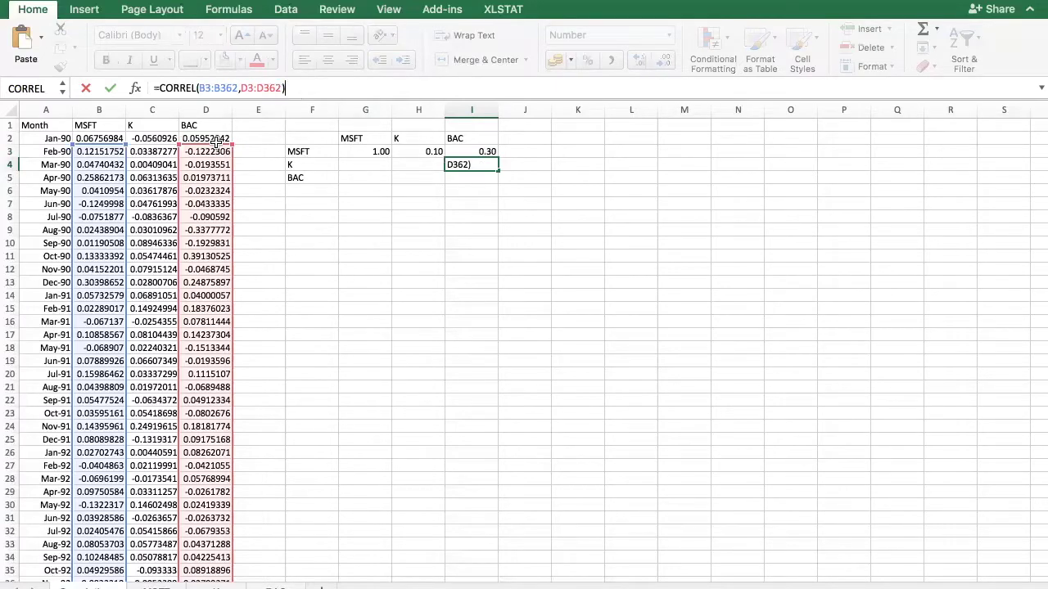
drag(214, 144, 215, 131)
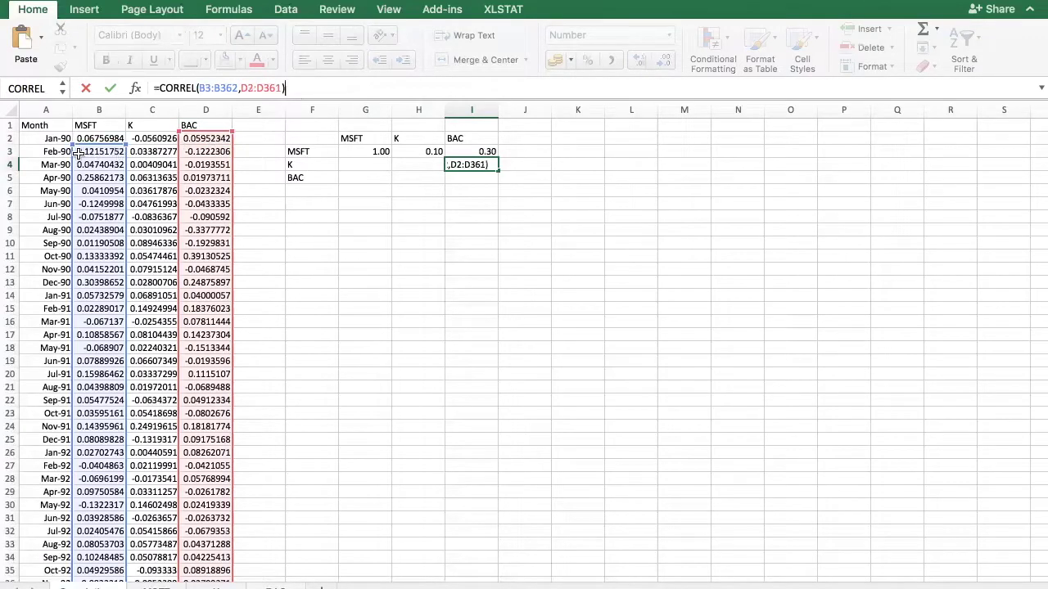
drag(96, 147, 156, 141)
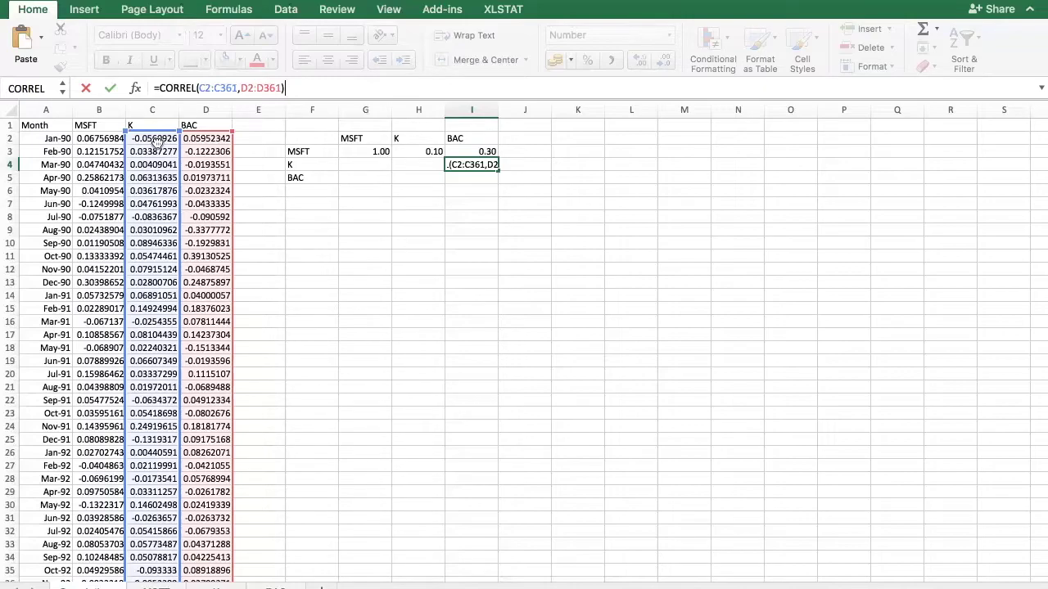
key(Return)
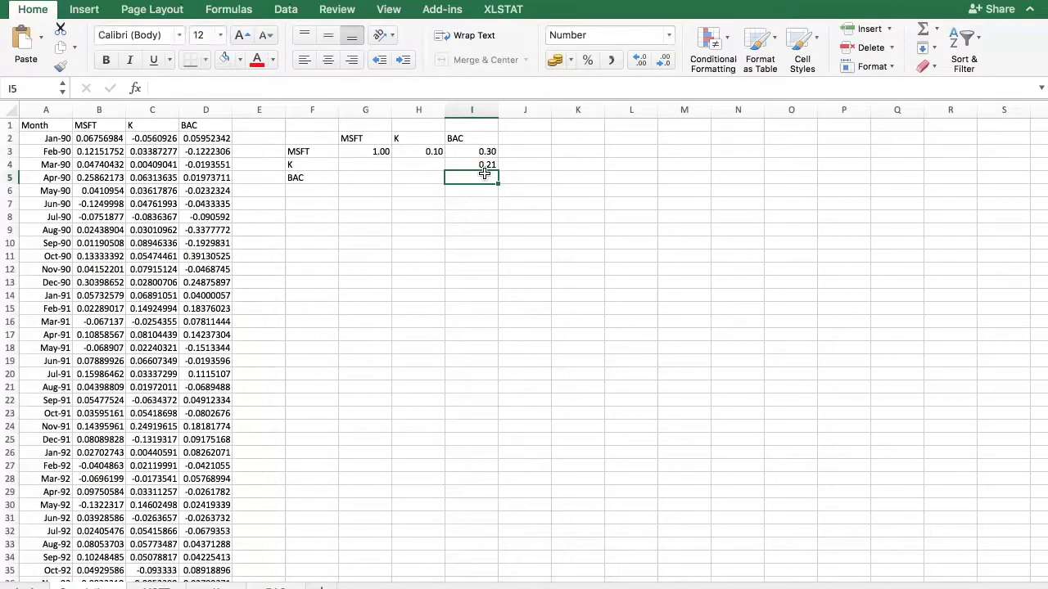
click(483, 165)
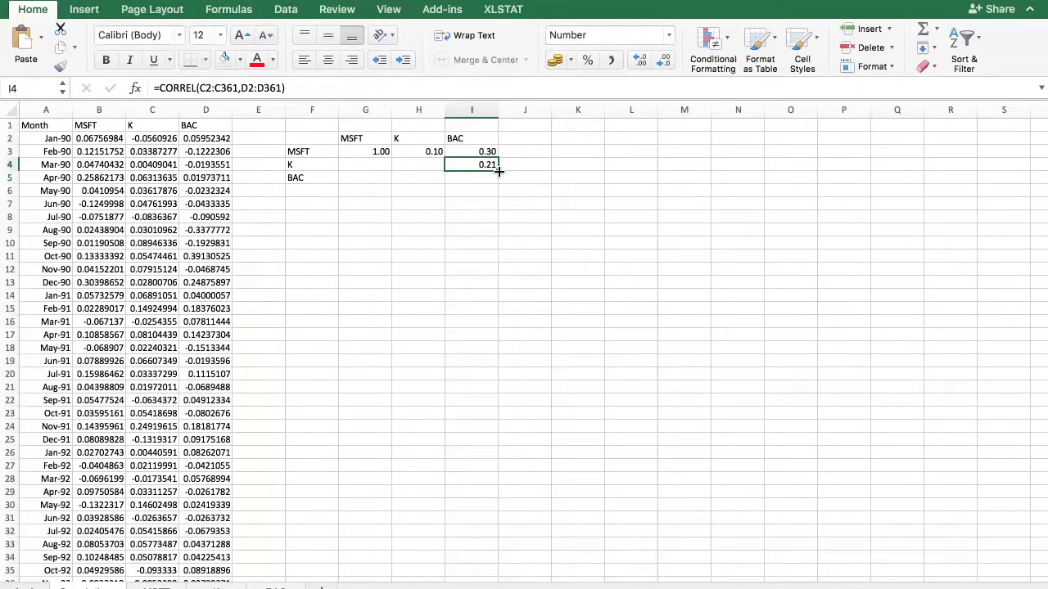
drag(498, 170, 414, 167)
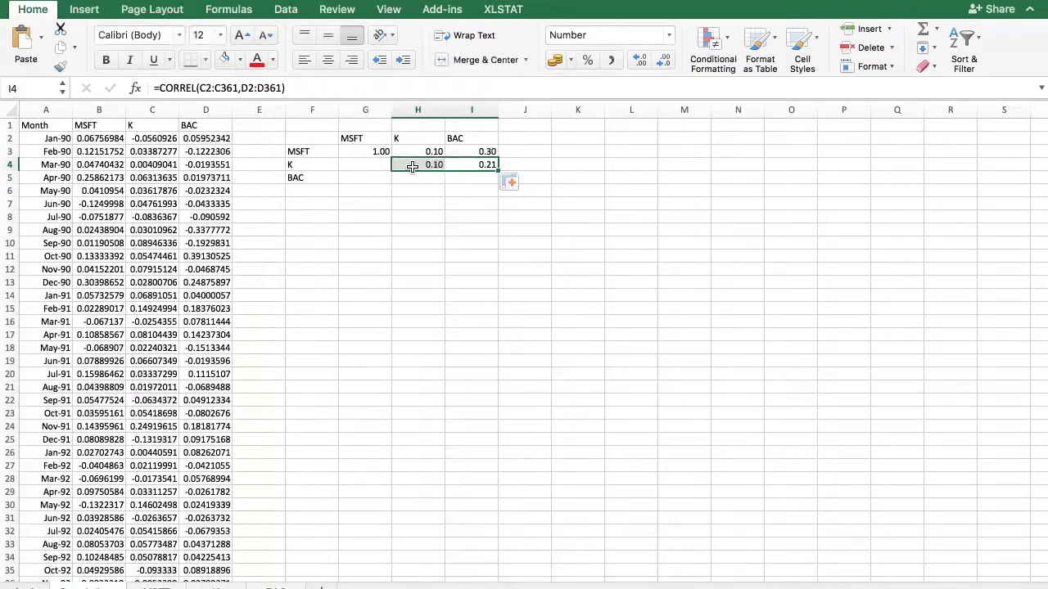
- Edit H4's filled formula to =CORREL(C2:C361,C2:C361), K's self-correlation of 1.00
click(414, 167)
click(348, 88)
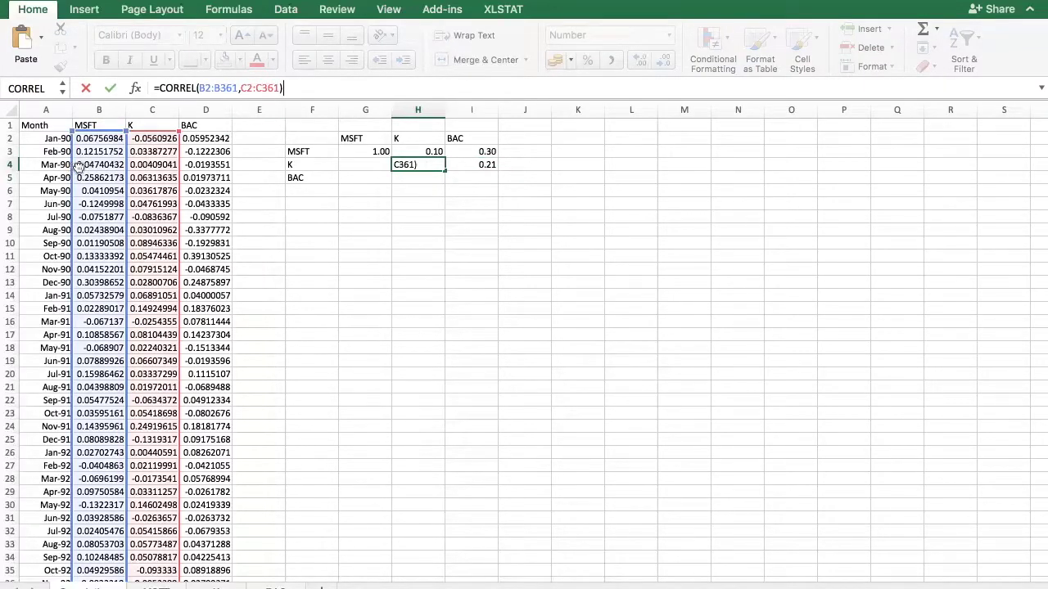
drag(124, 165, 152, 165)
key(Return)
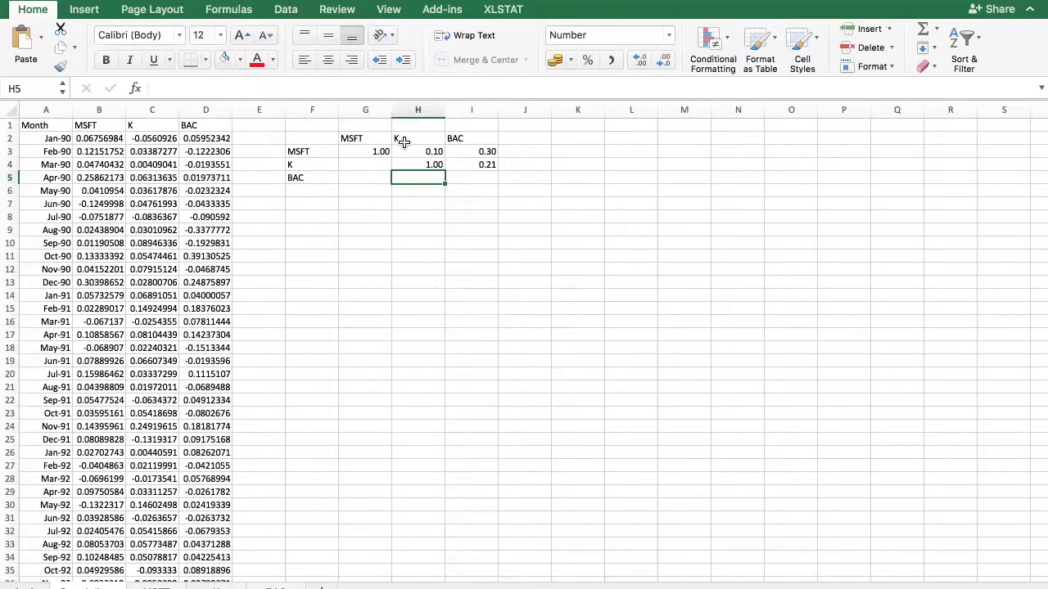
- Set G4 to =H3 so it mirrors the MSFT–K value 0.10
click(350, 165)
text(=)
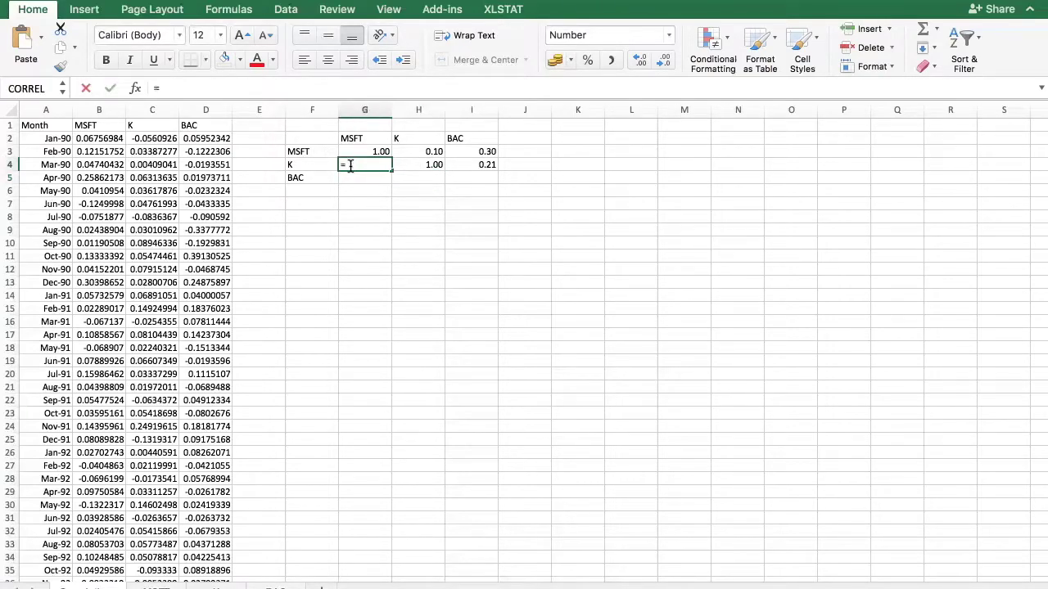
click(413, 146)
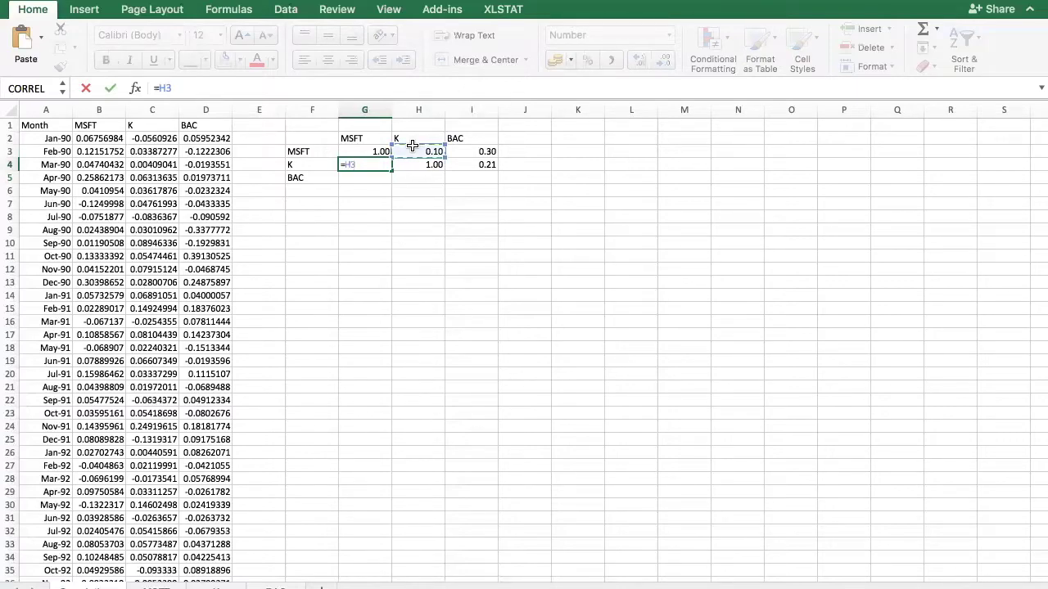
key(Return)
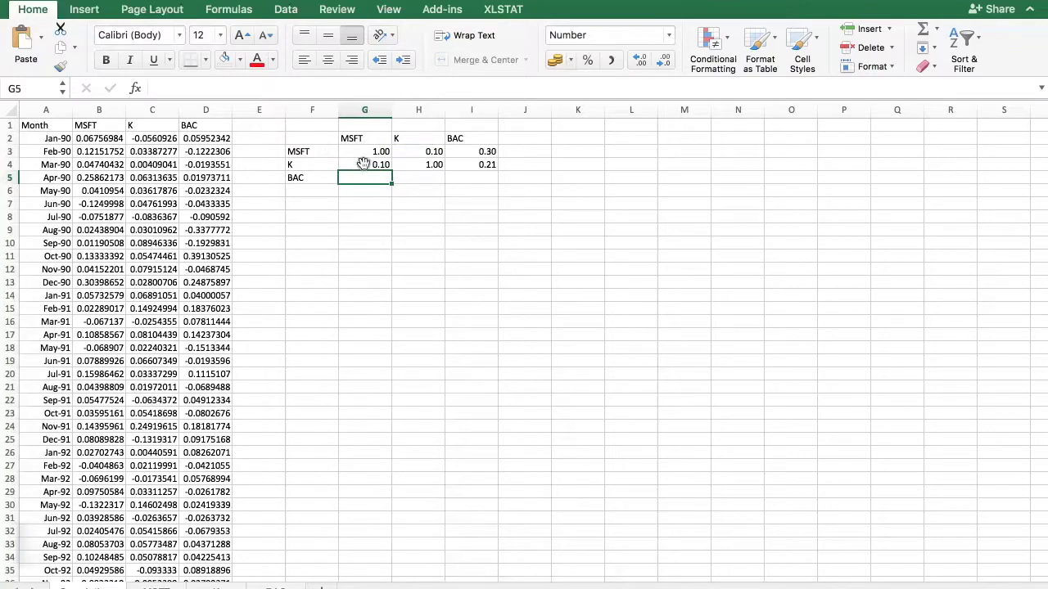
- Fill H4 left into G4 and edit it to =CORREL(C2:C361,B2:B361), showing 0.10
click(432, 164)
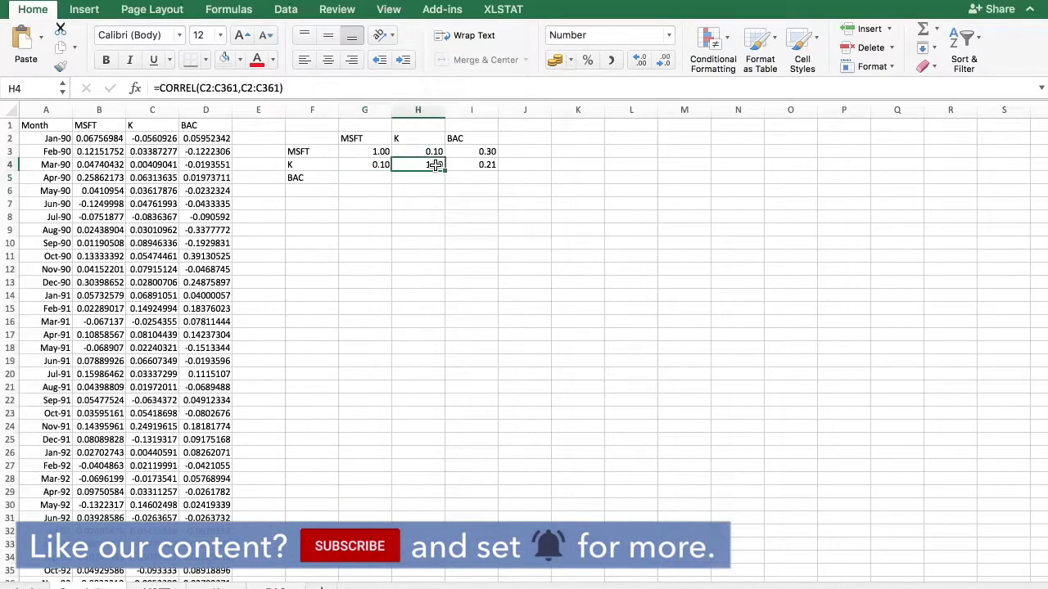
click(366, 163)
click(422, 164)
drag(446, 169, 331, 170)
click(344, 166)
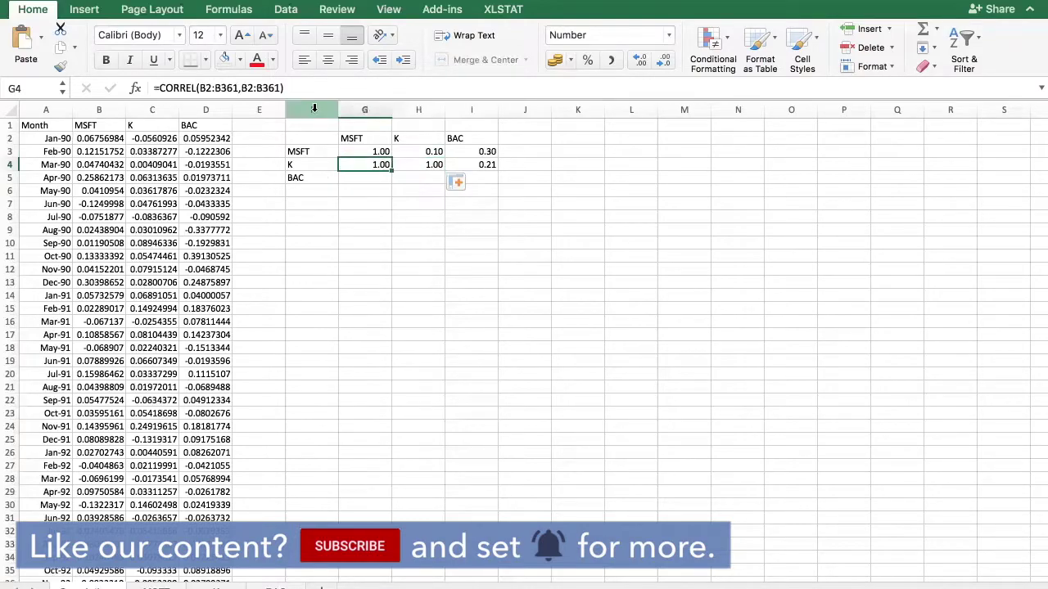
click(311, 83)
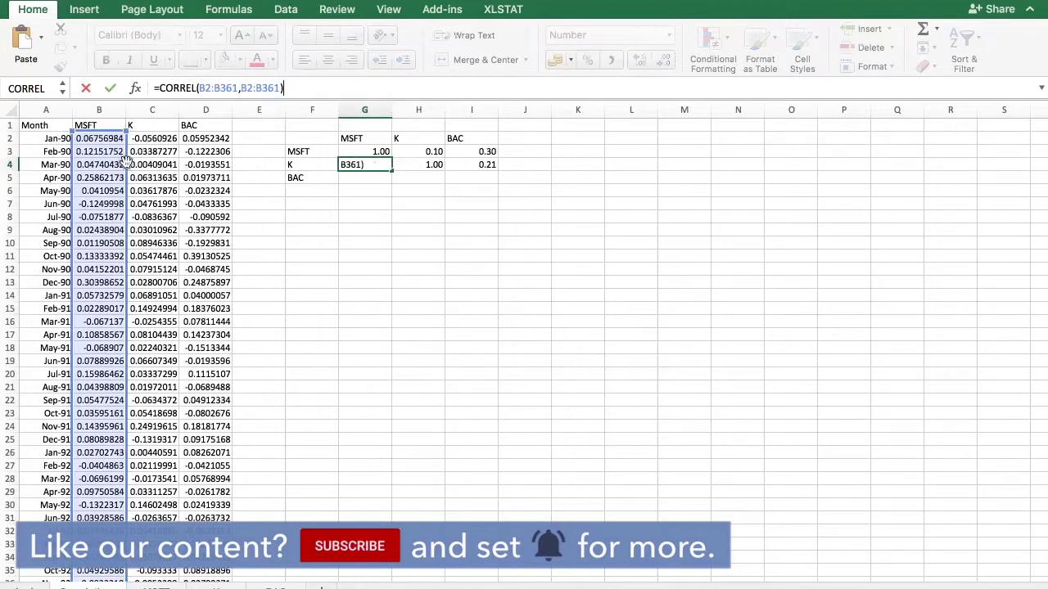
drag(125, 160, 149, 162)
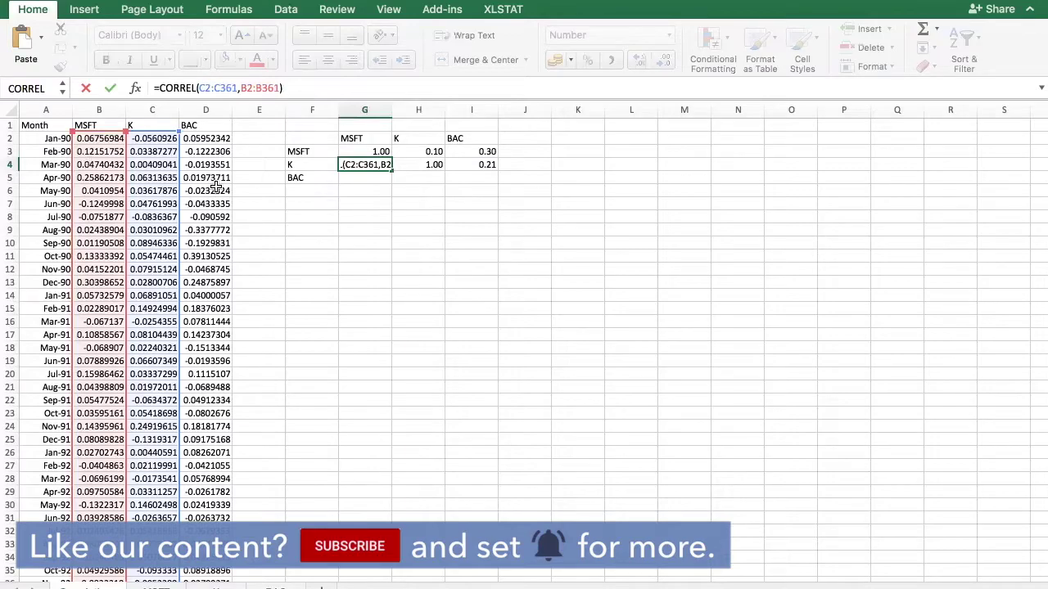
key(Return)
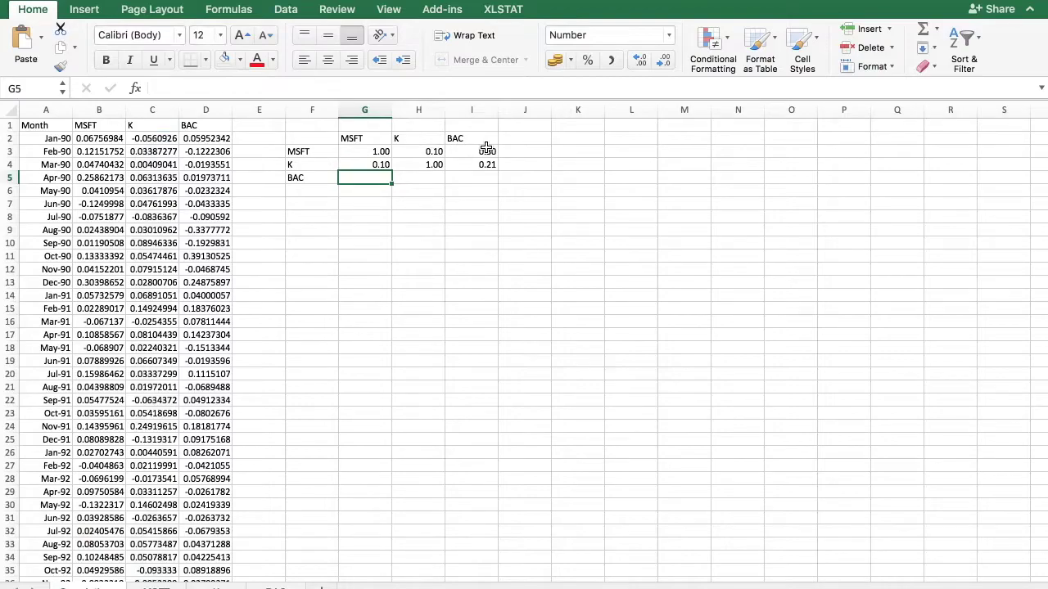
- Set G5 to =I3, mirroring the MSFT–BAC correlation of 0.30
text(=)
click(463, 150)
key(Return)
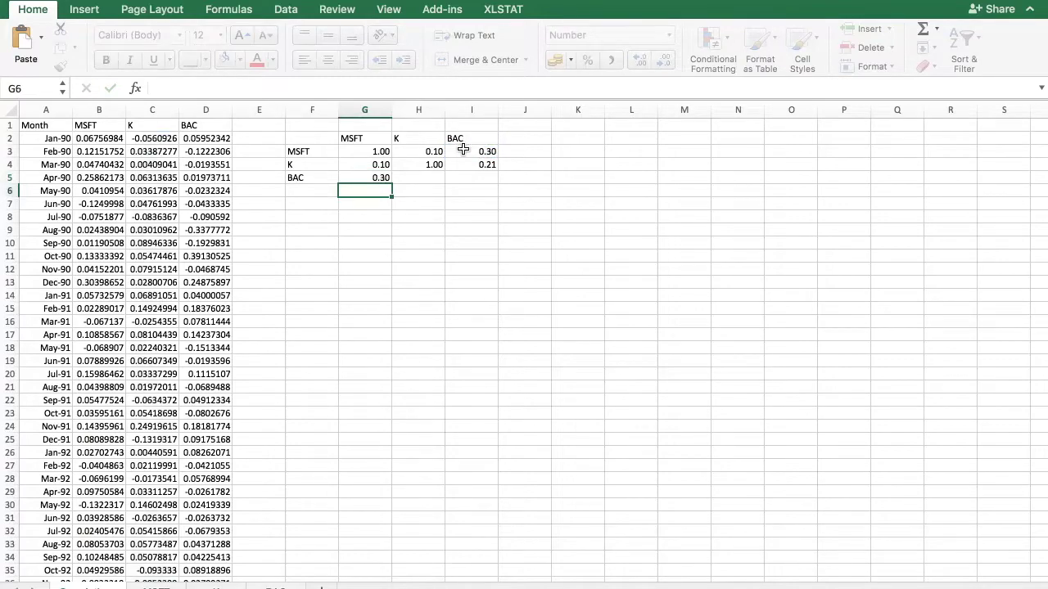
- Set H5 to =I4 showing 0.21, and fill I4's formula down into I5
click(407, 178)
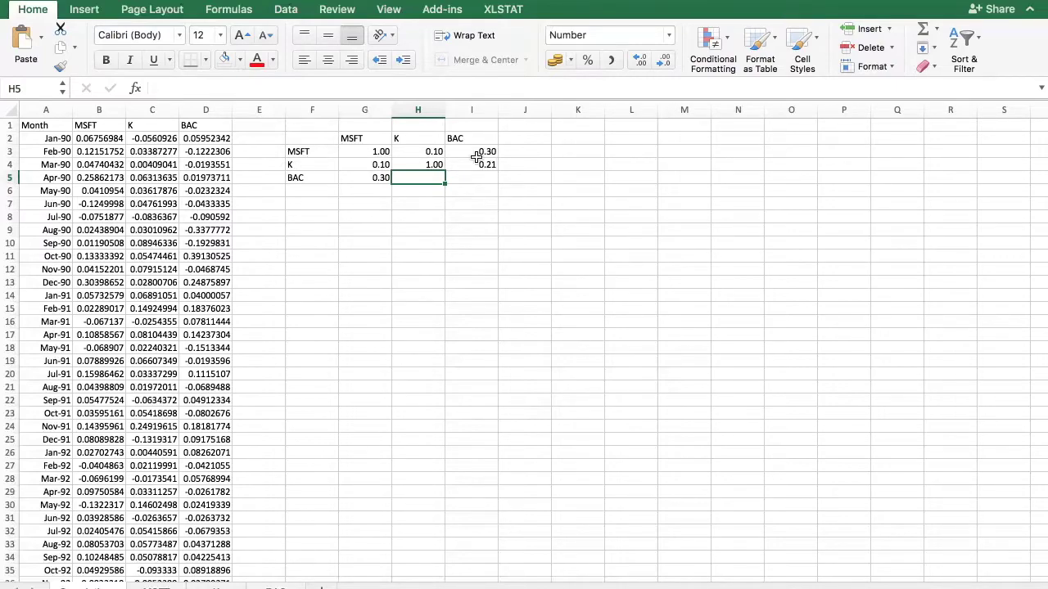
text(=)
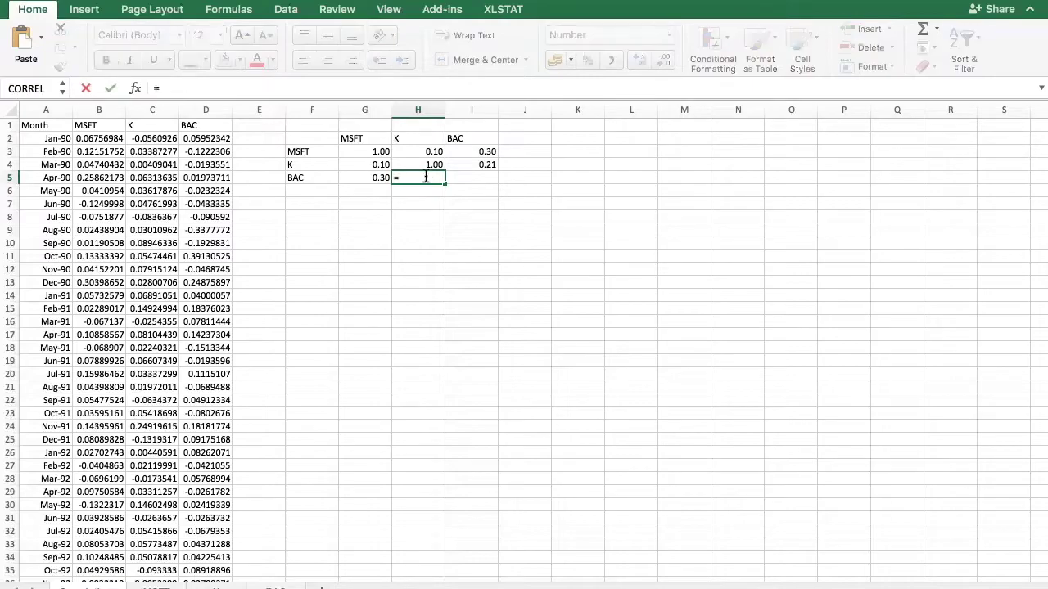
click(462, 165)
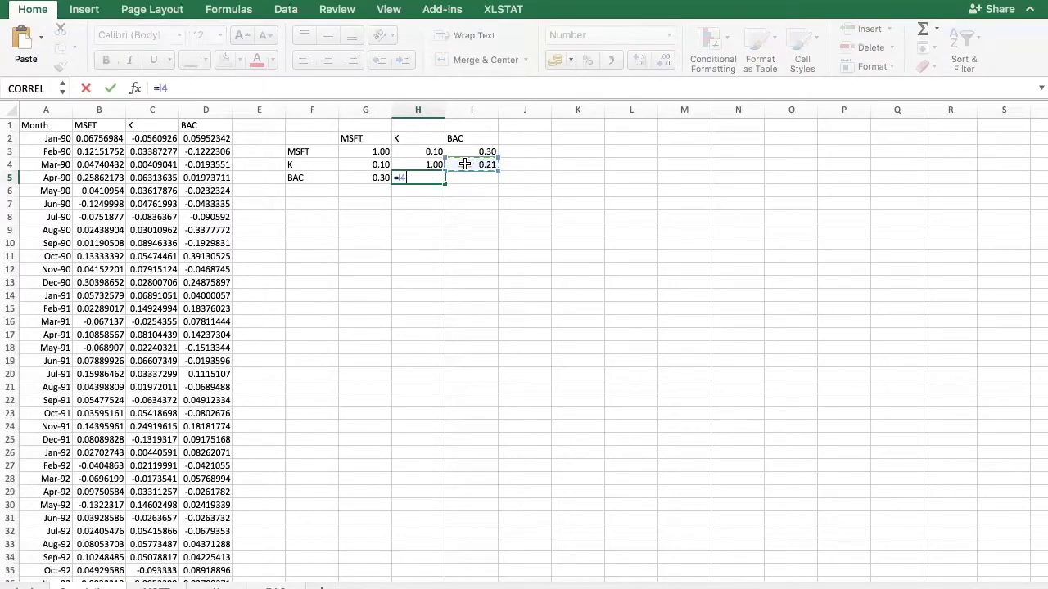
key(Return)
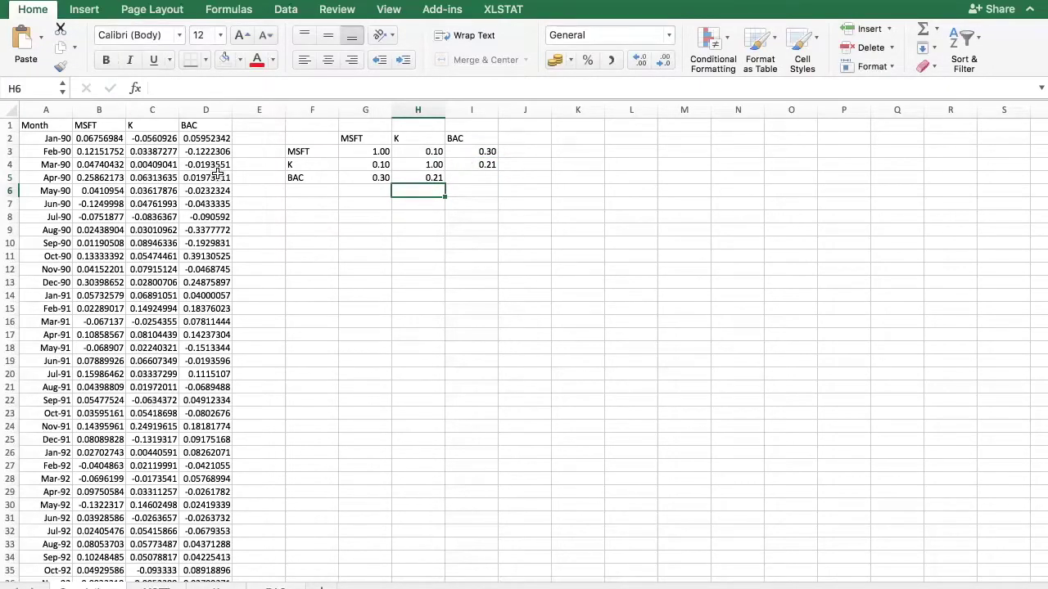
click(474, 165)
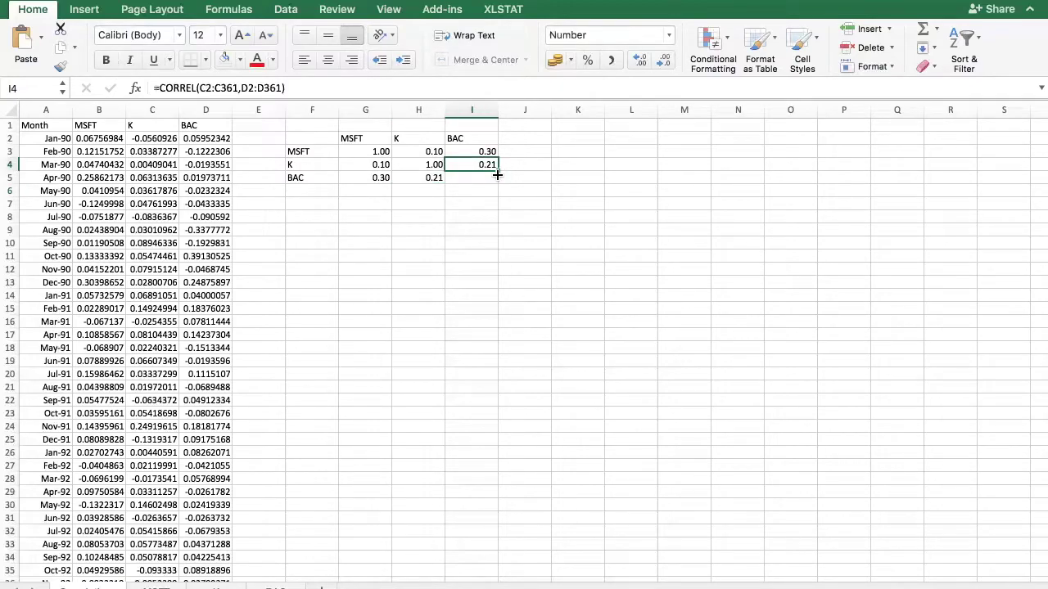
drag(497, 171, 498, 184)
- Point both CORREL ranges in I5 at the BAC column D so it reads 1.00
click(471, 178)
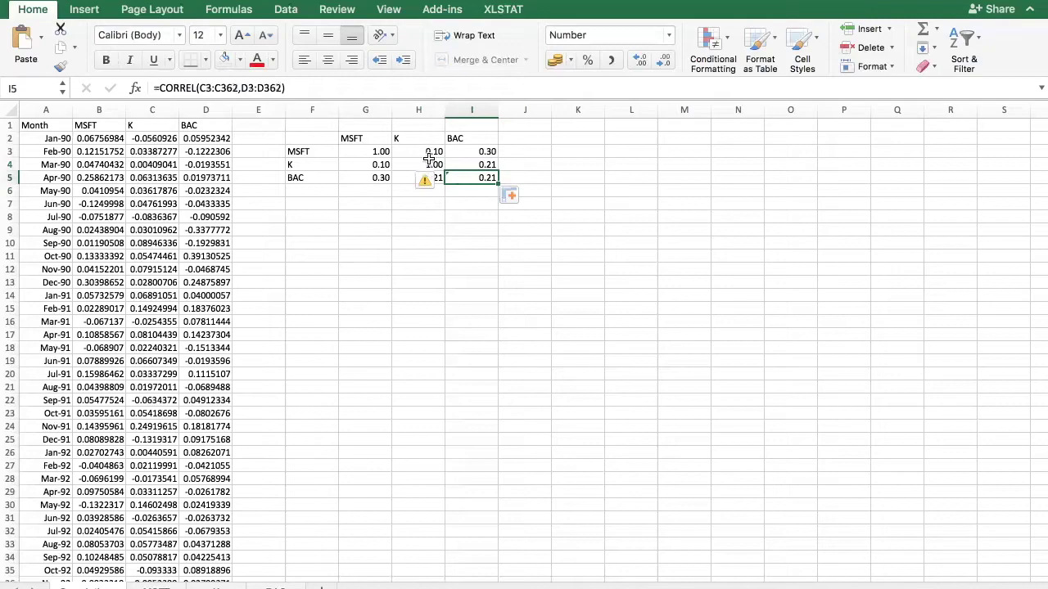
click(339, 88)
drag(232, 167, 229, 151)
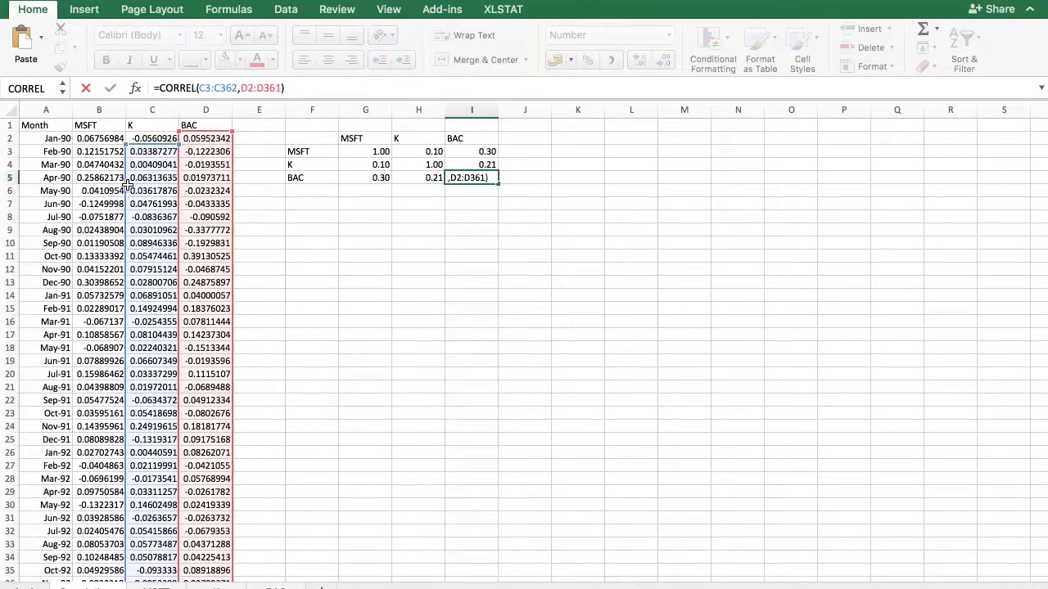
drag(129, 190, 192, 160)
key(Return)
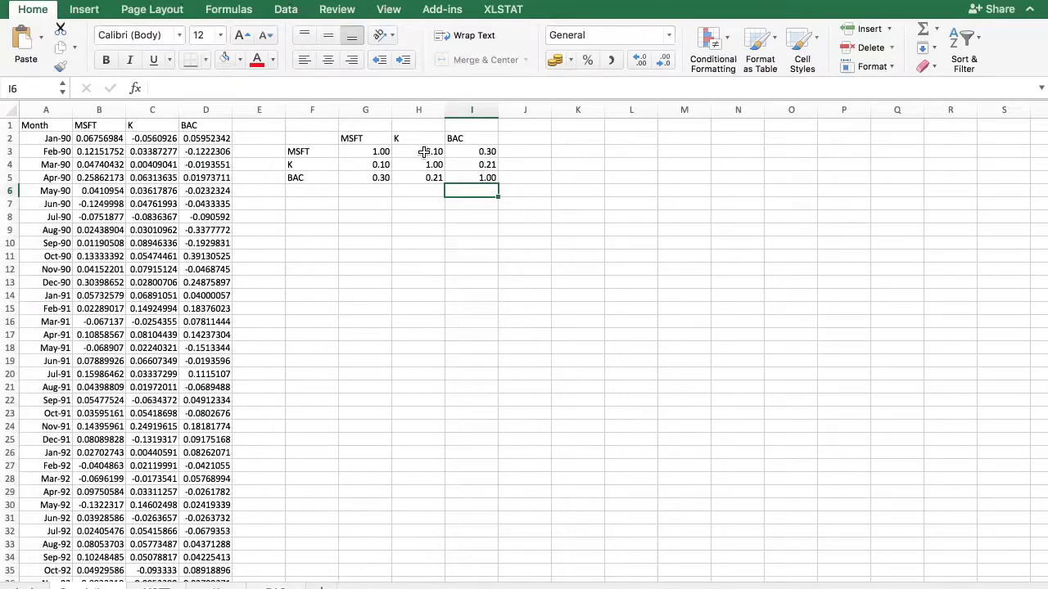
click(423, 152)
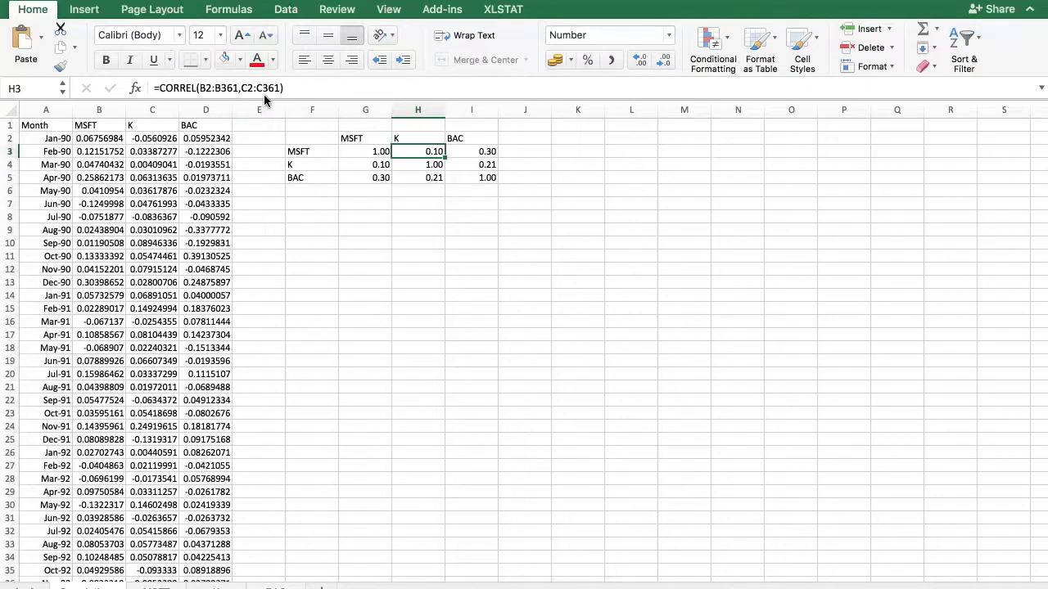
- Change H3 to =CORREL(B122:B361,C122:C361), giving 0.05, and compare it with G4
click(292, 86)
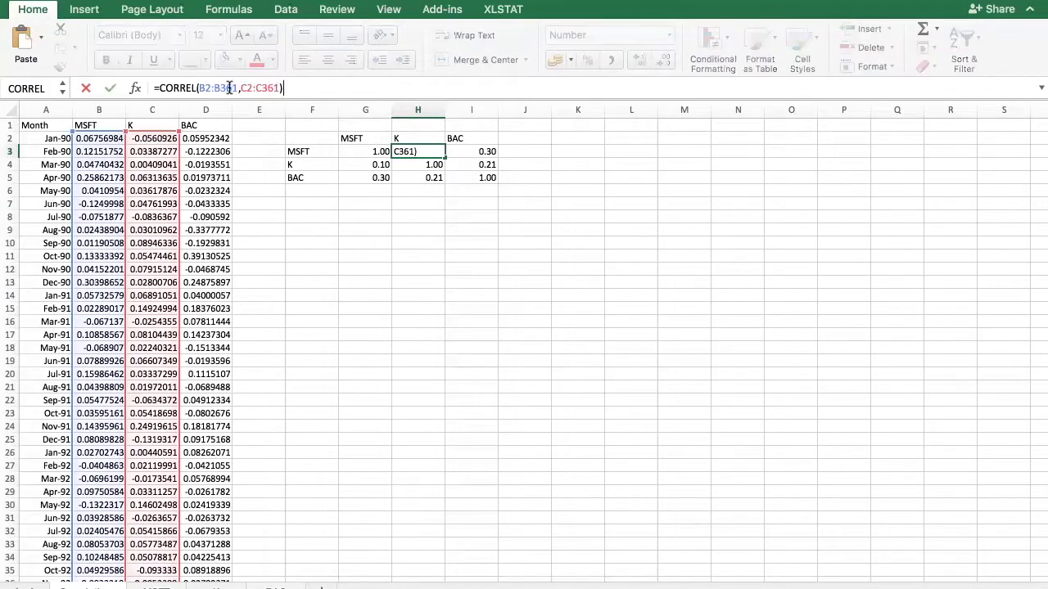
click(205, 87)
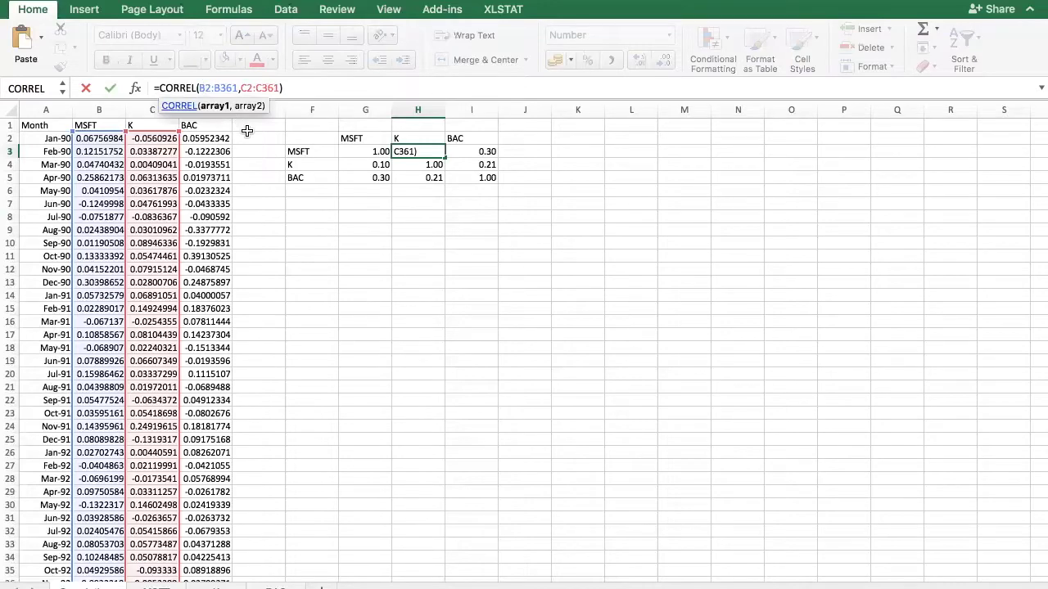
text(12)
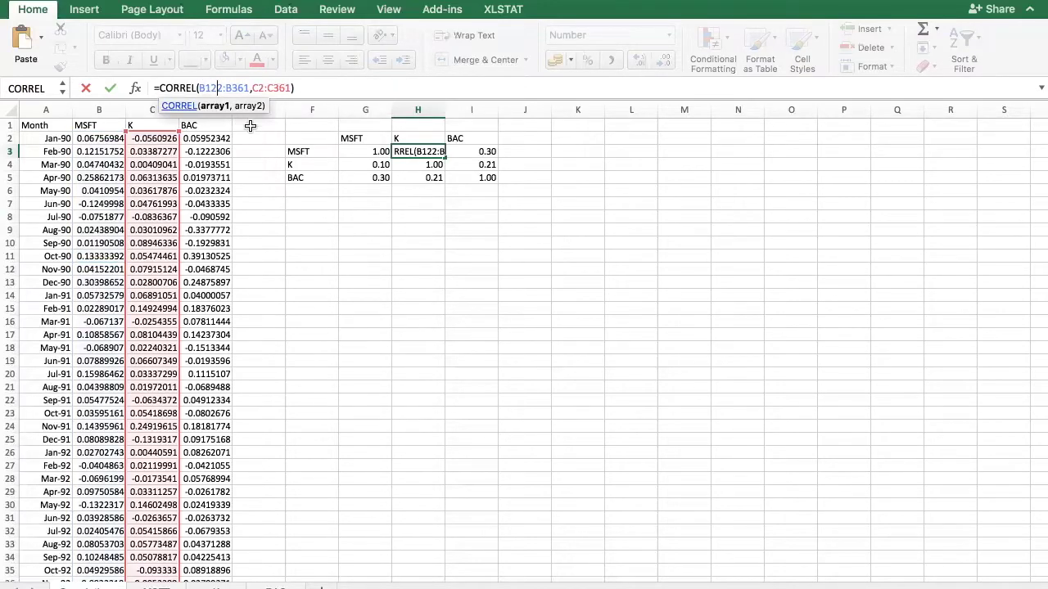
click(261, 88)
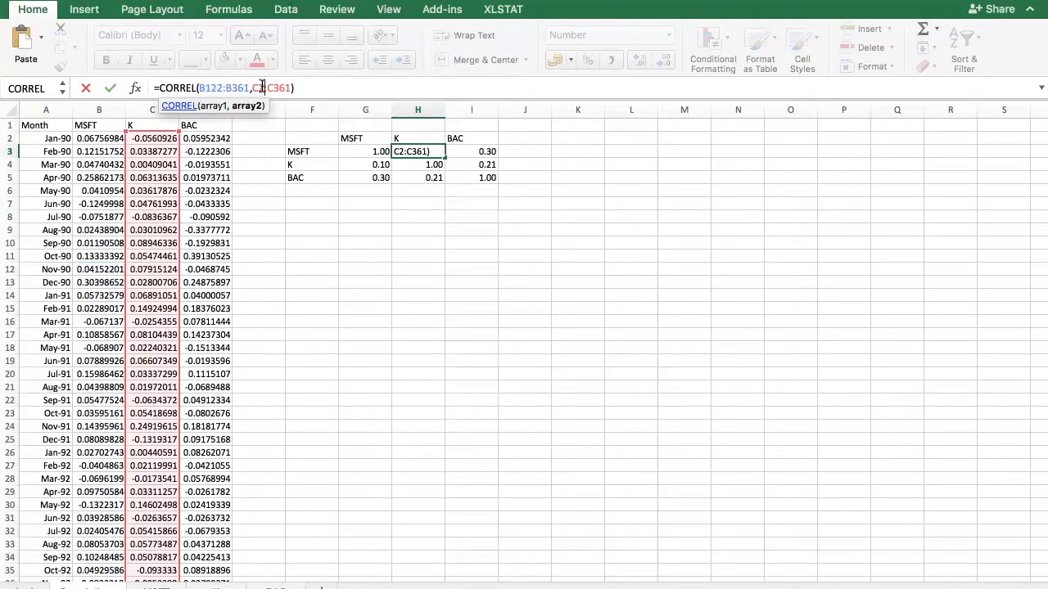
text(12)
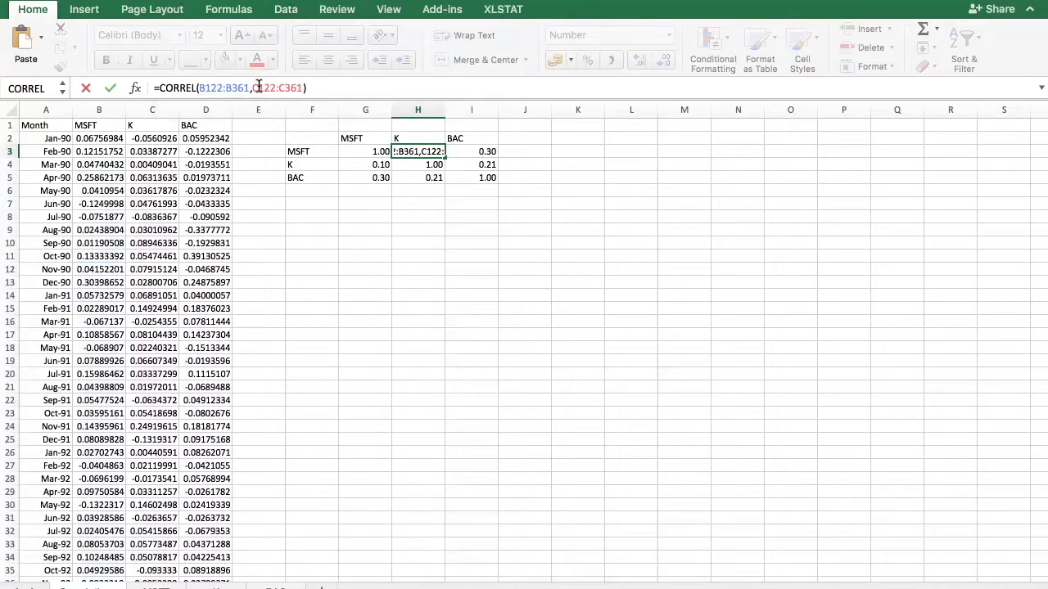
key(Return)
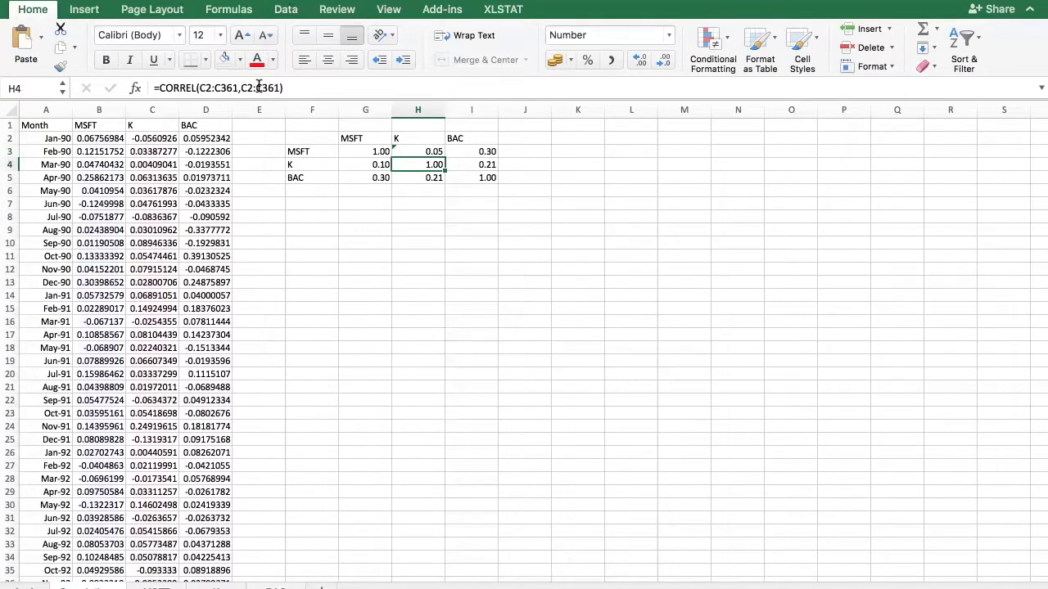
click(362, 165)
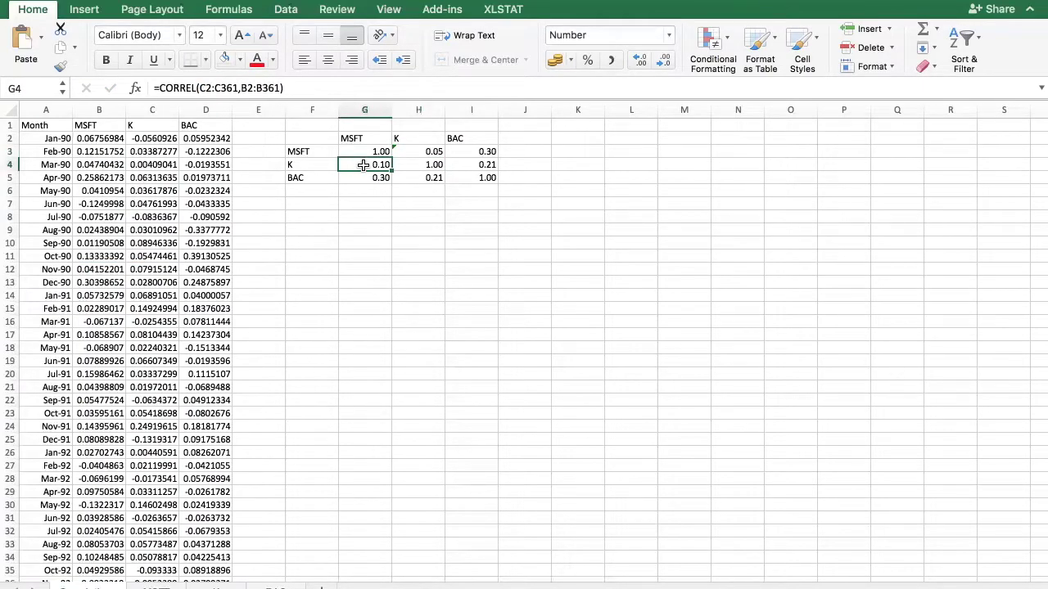
click(421, 153)
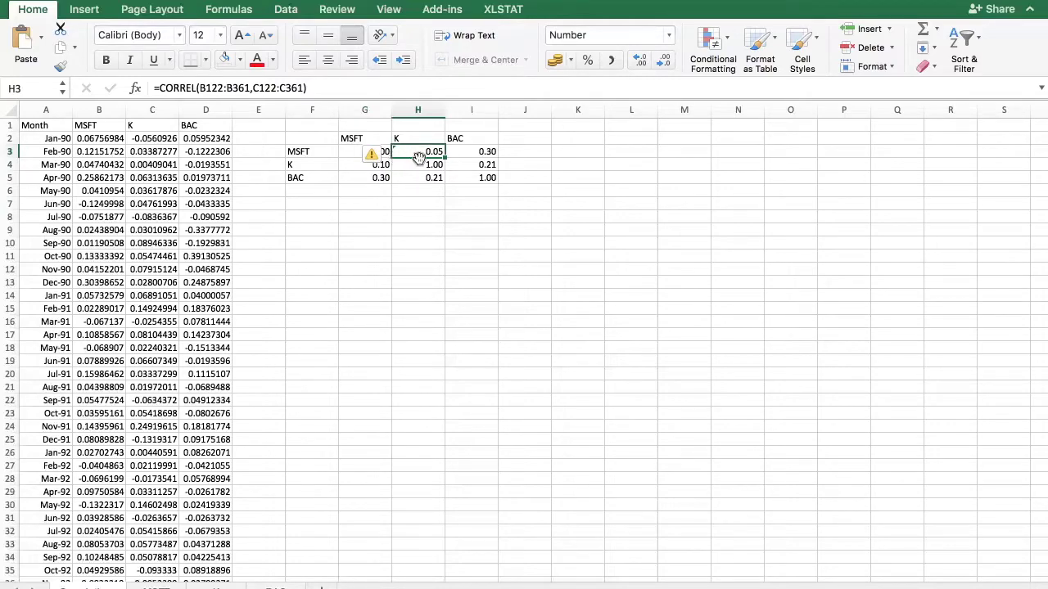
- Change I3 to =CORREL(B122:B361,D122:D361) and confirm it still shows 0.30
click(472, 151)
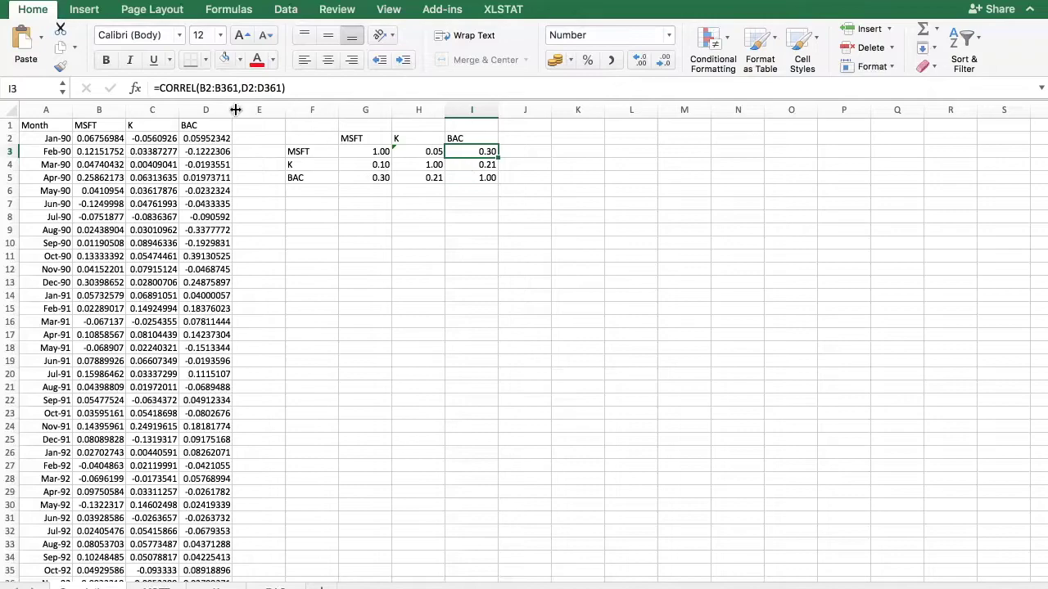
click(207, 86)
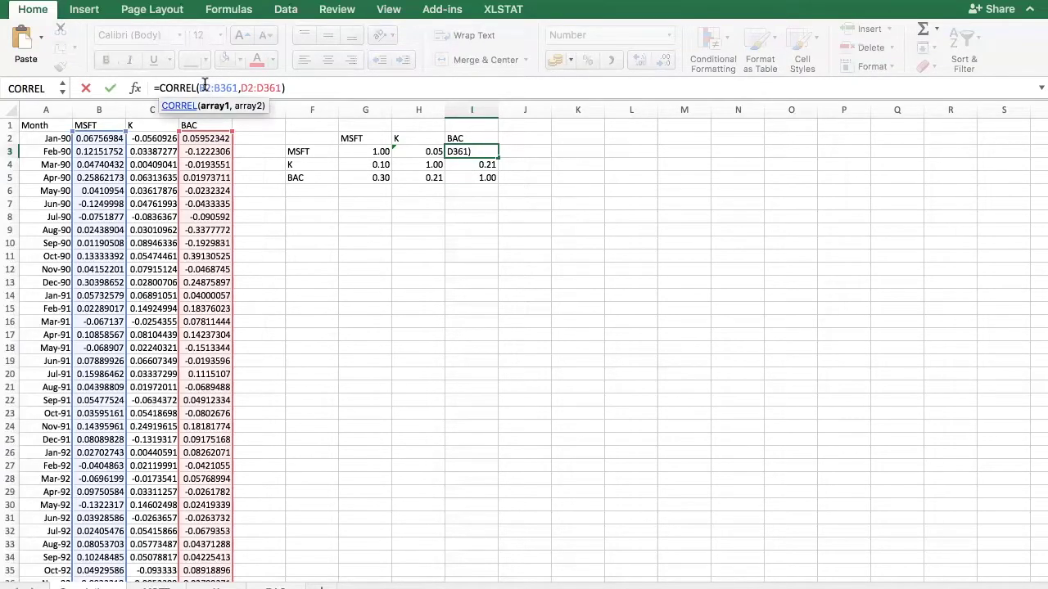
text(12)
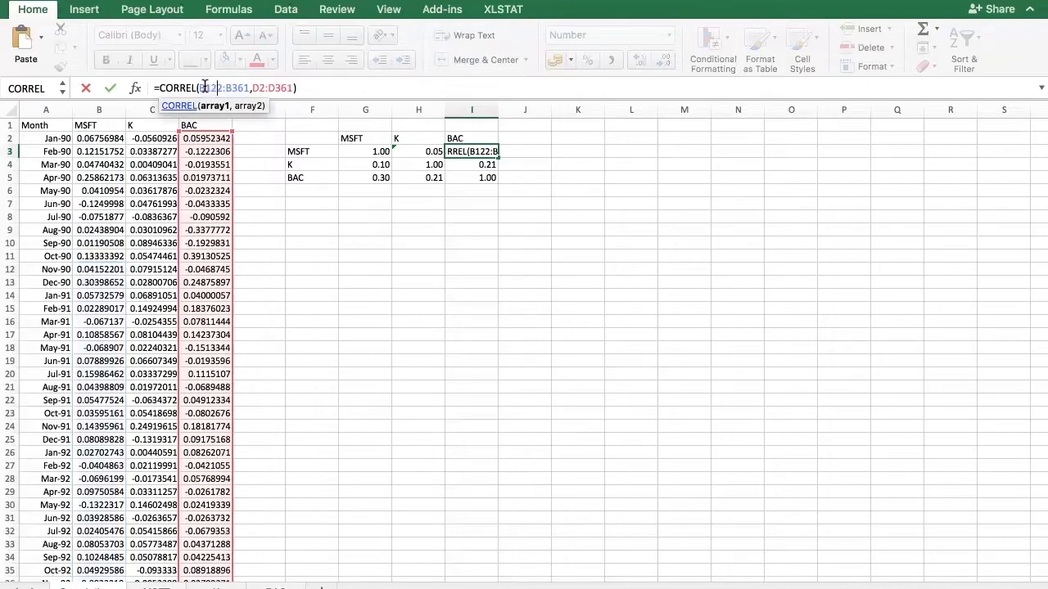
click(258, 87)
text(12)
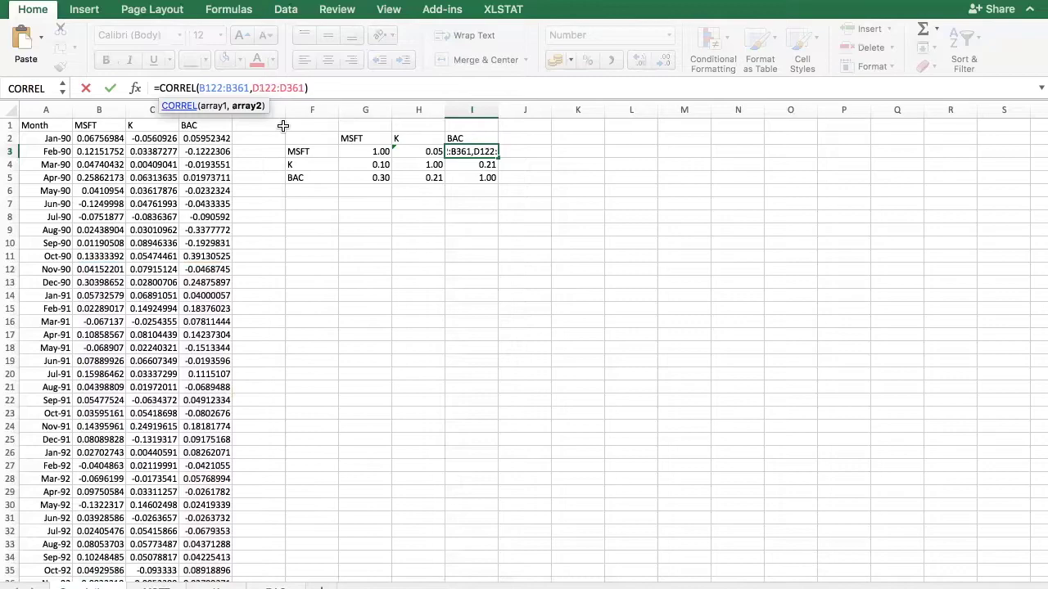
key(Return)
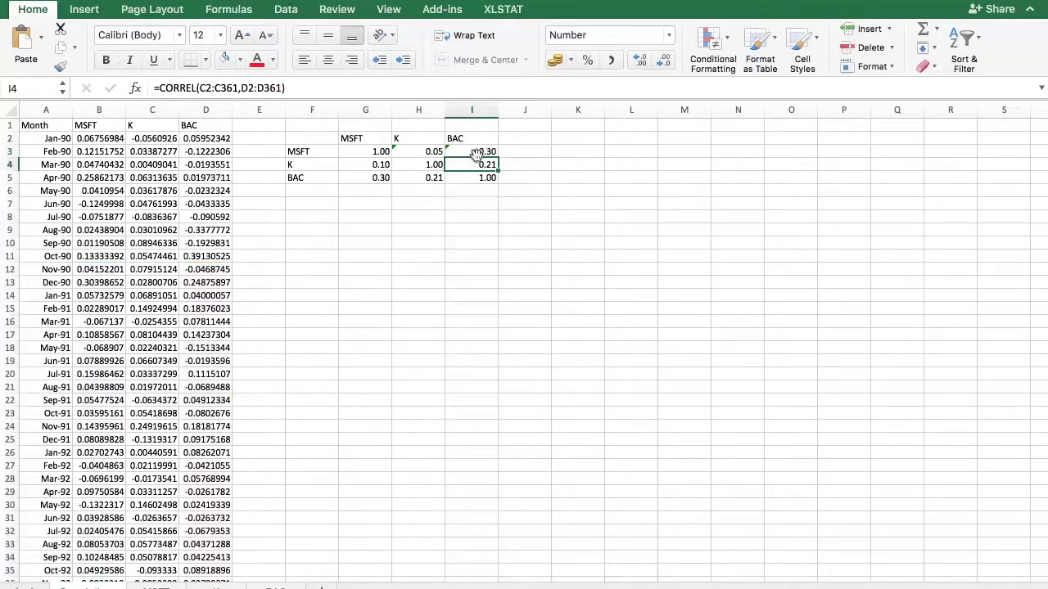
click(468, 150)
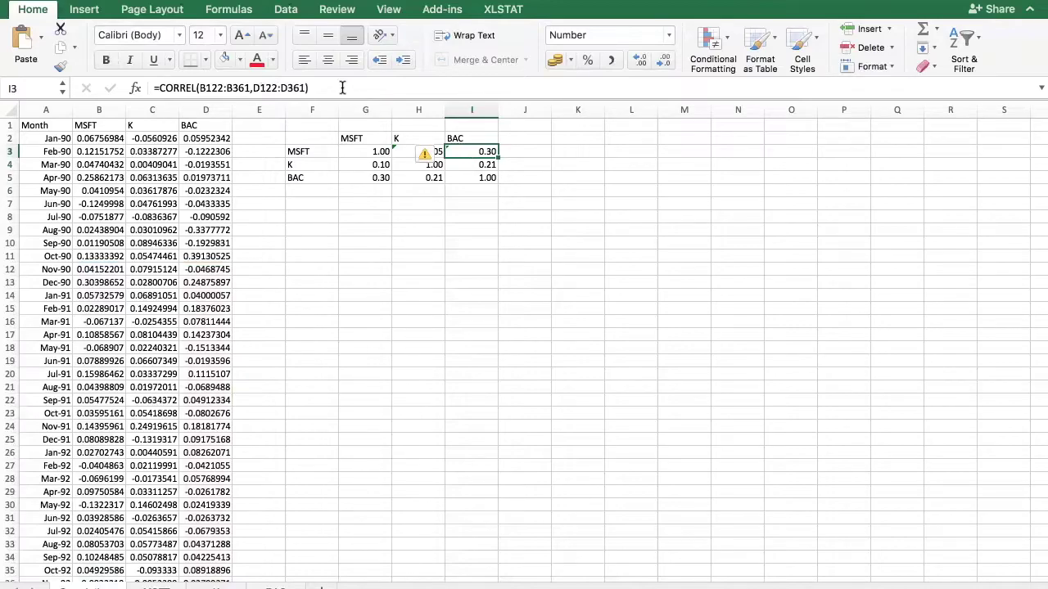
click(340, 88)
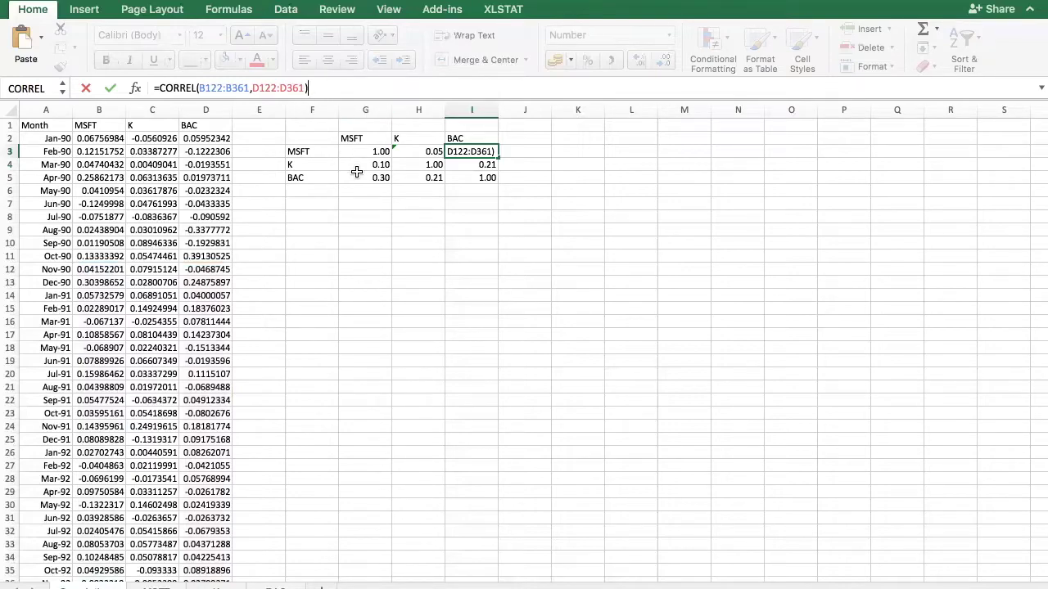
key(Return)
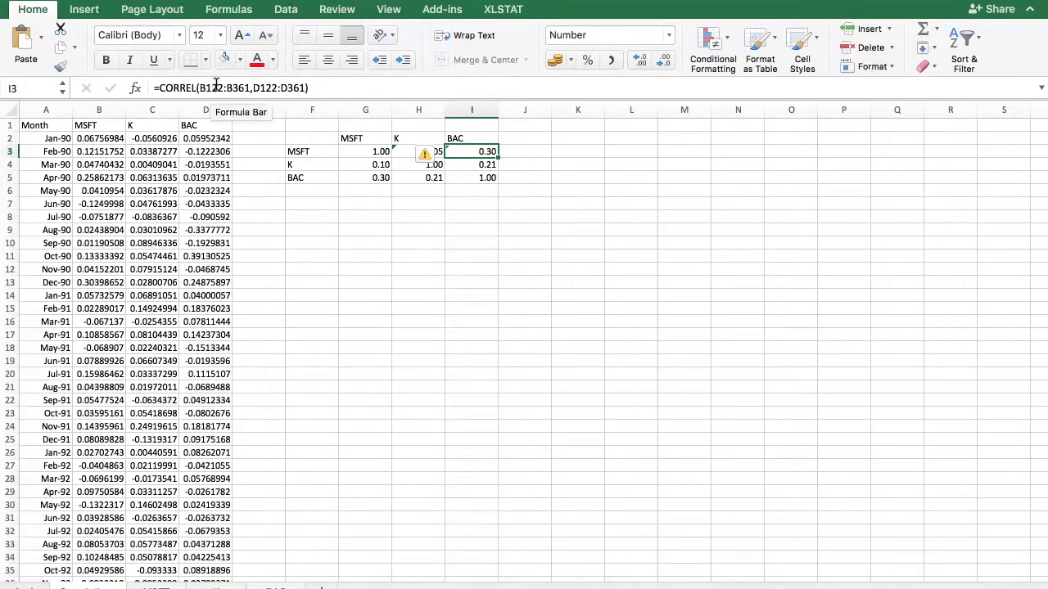
- Narrow I3 to =CORREL(B242:B361,D242:D361), raising MSFT–BAC to 0.45
double_click(216, 87)
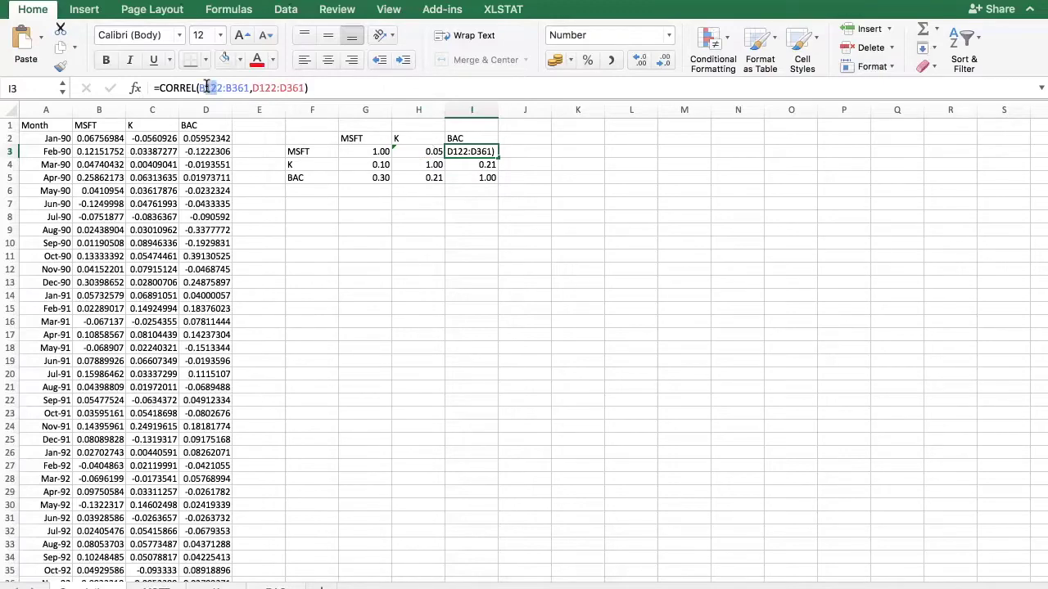
text(24)
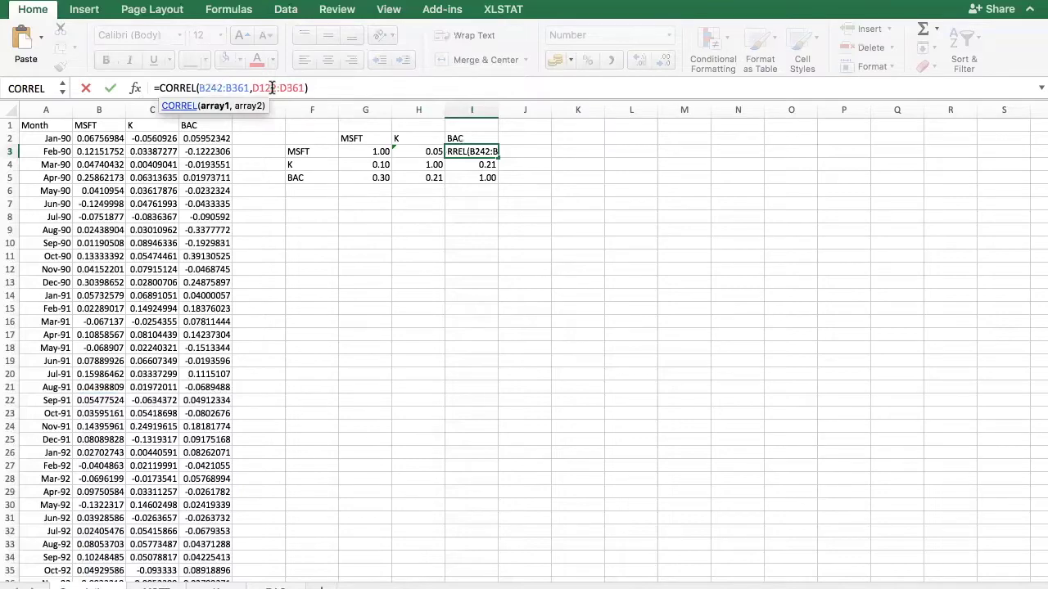
click(272, 87)
drag(268, 88, 260, 87)
text(24)
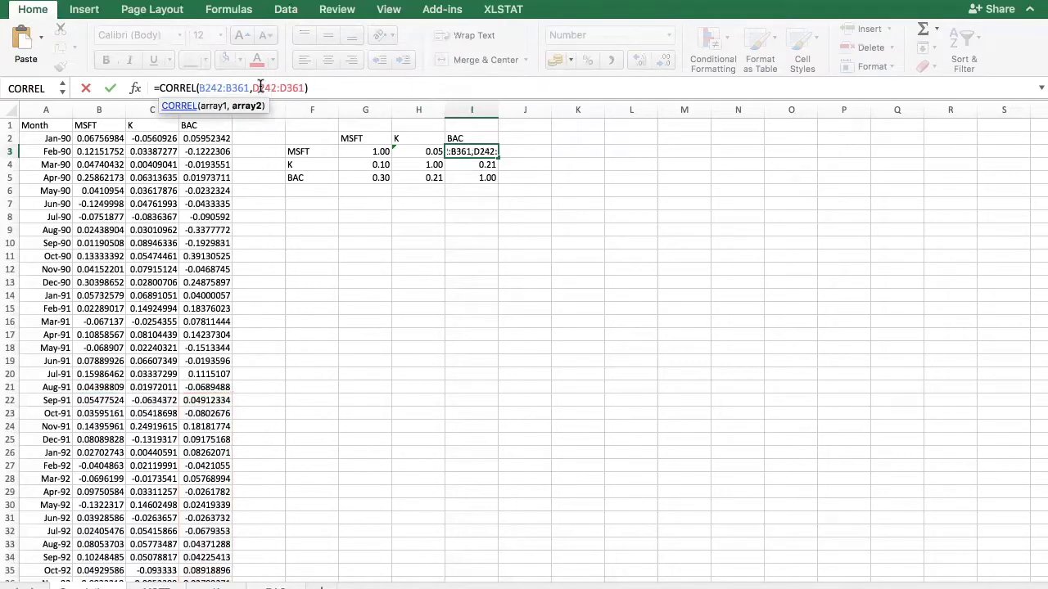
key(Return)
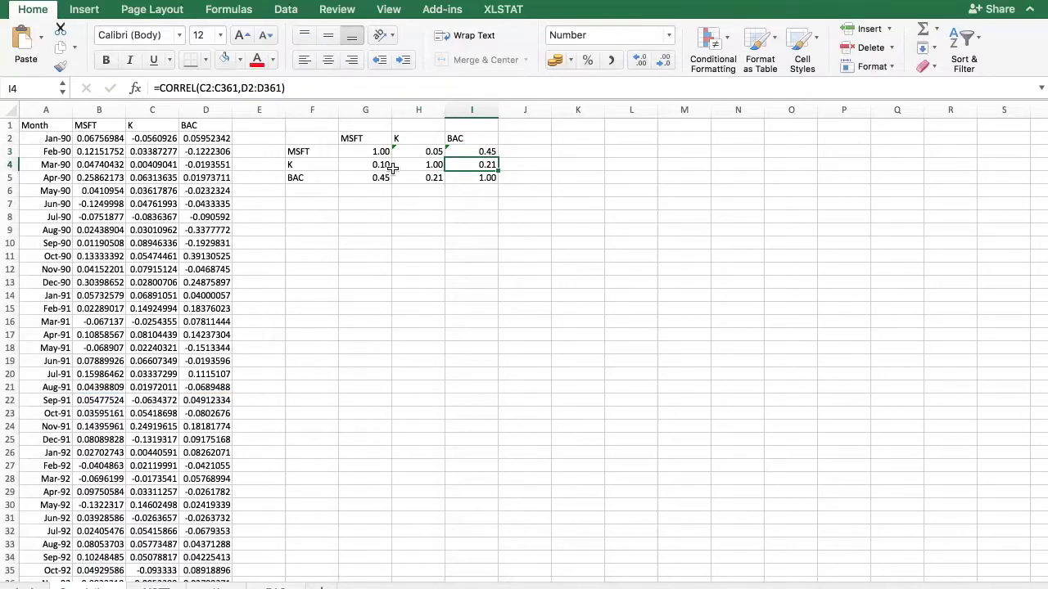
click(468, 150)
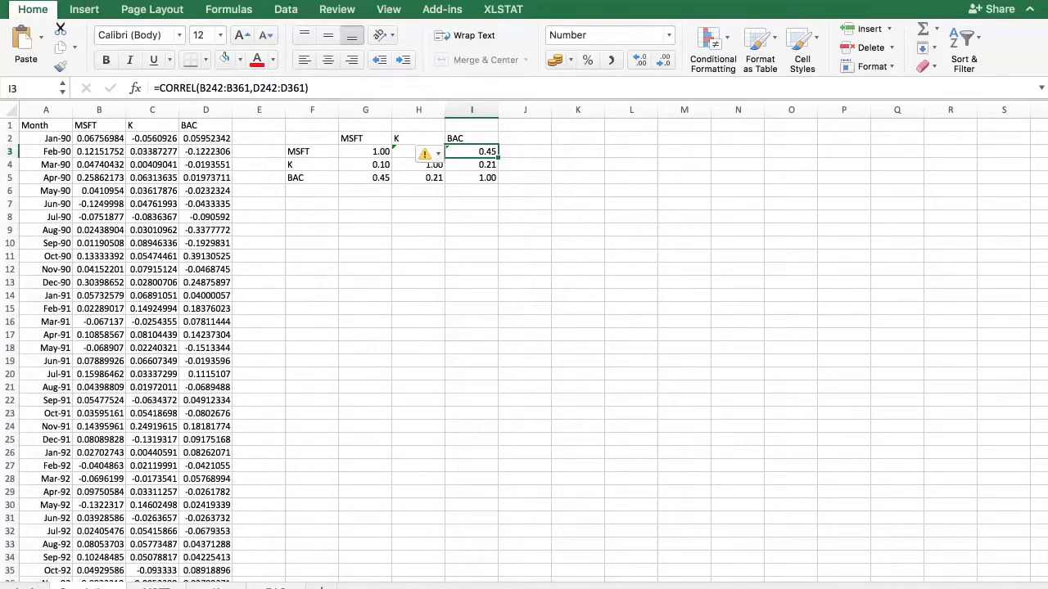
- Undo the shortened-range edits to I3 and H3, restoring the full-sample correlations
key(super+z)
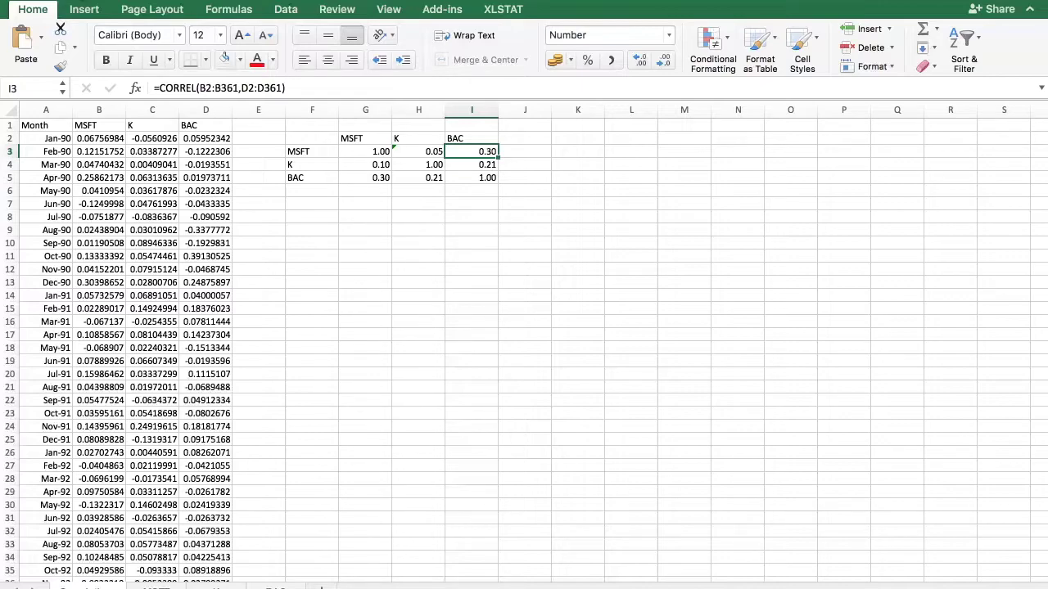
key(super+z)
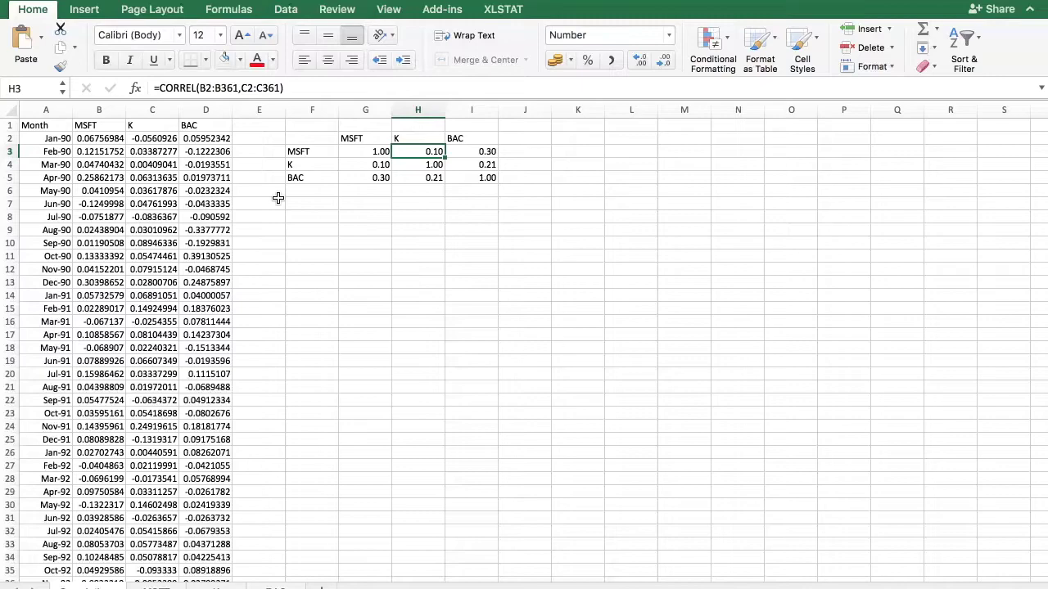
click(305, 152)
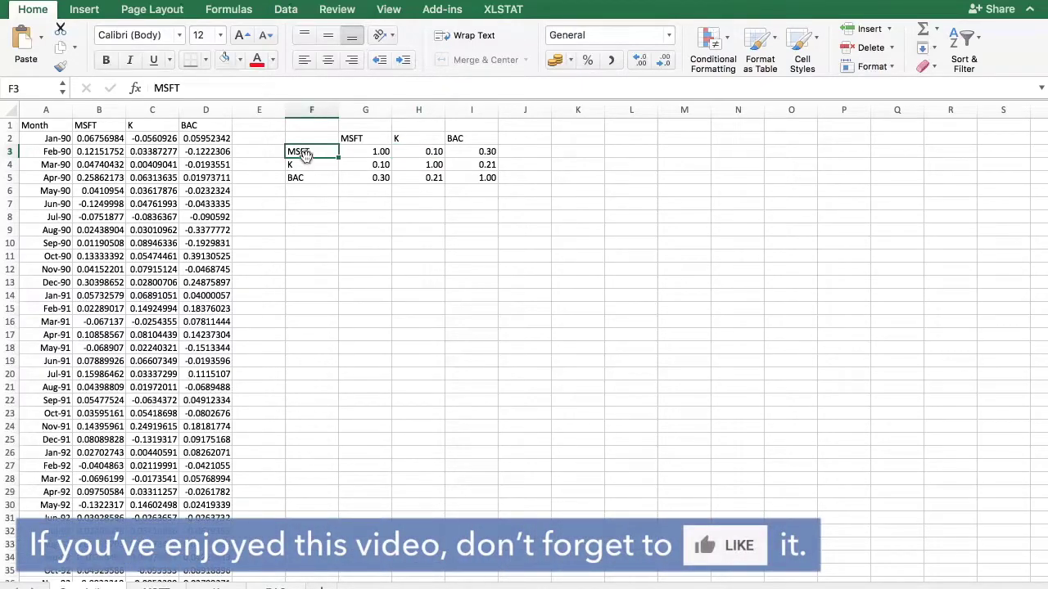